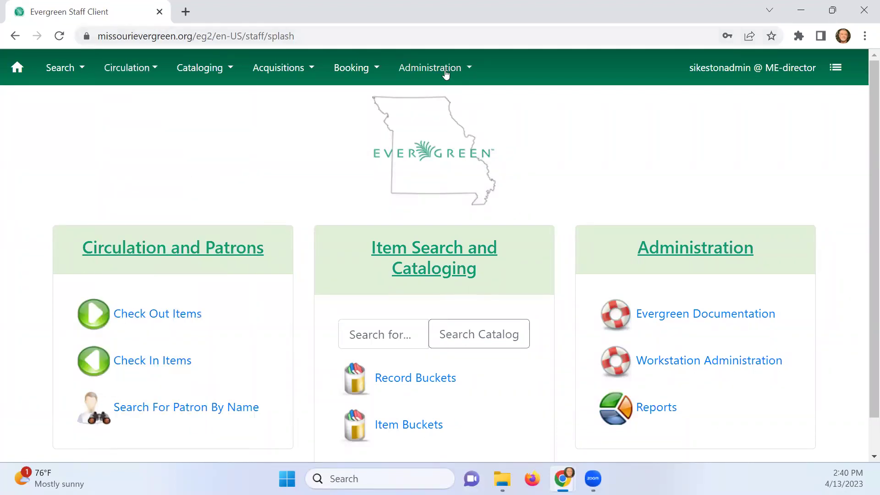
Open the Reports module and expand the Shared Folders Templates folder
mouse_move(445, 73)
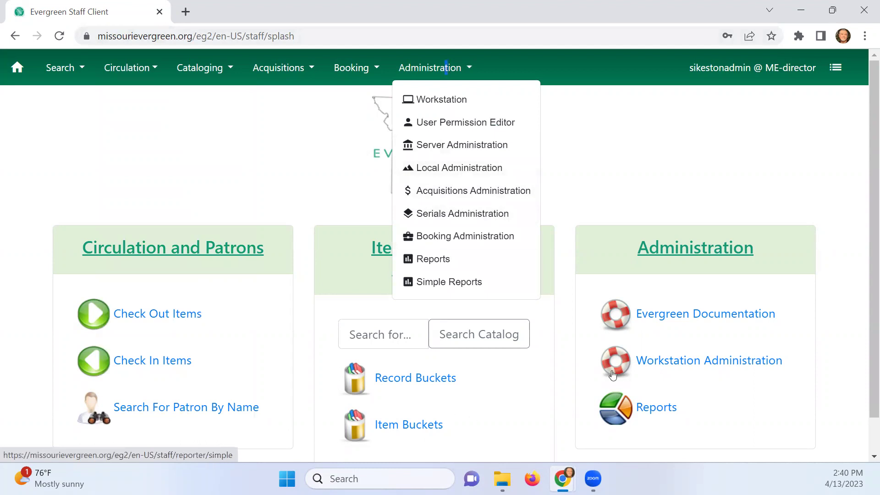
left_click(666, 408)
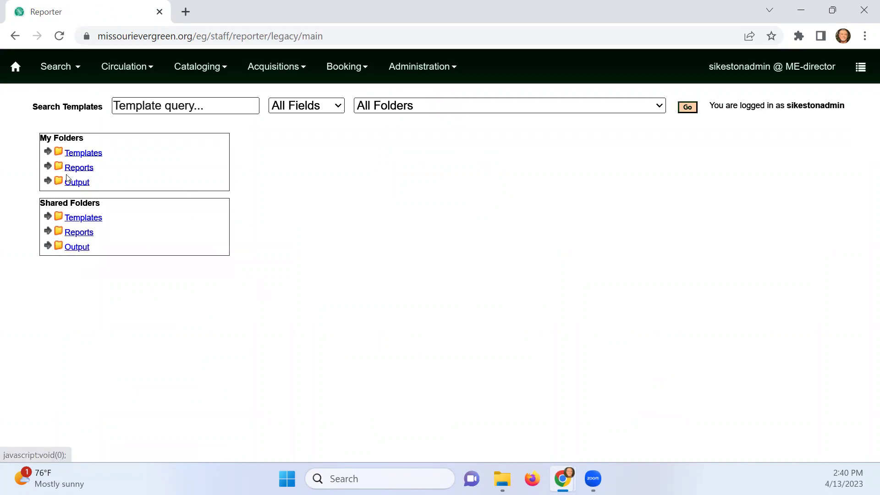
left_click(48, 217)
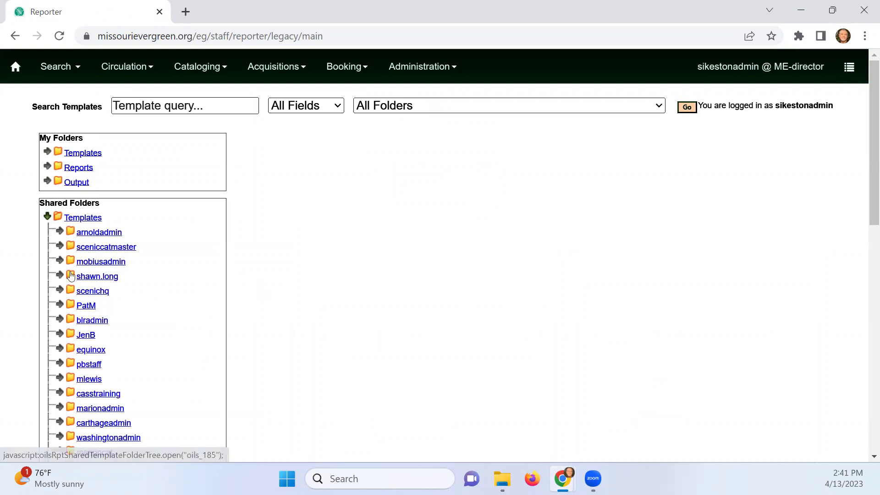
left_click(53, 217)
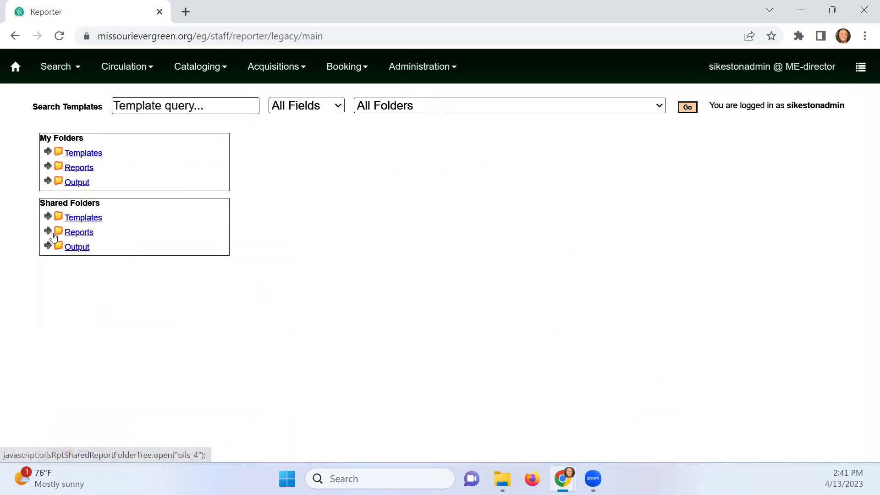
left_click(48, 217)
scroll(94, 296, "down", 10)
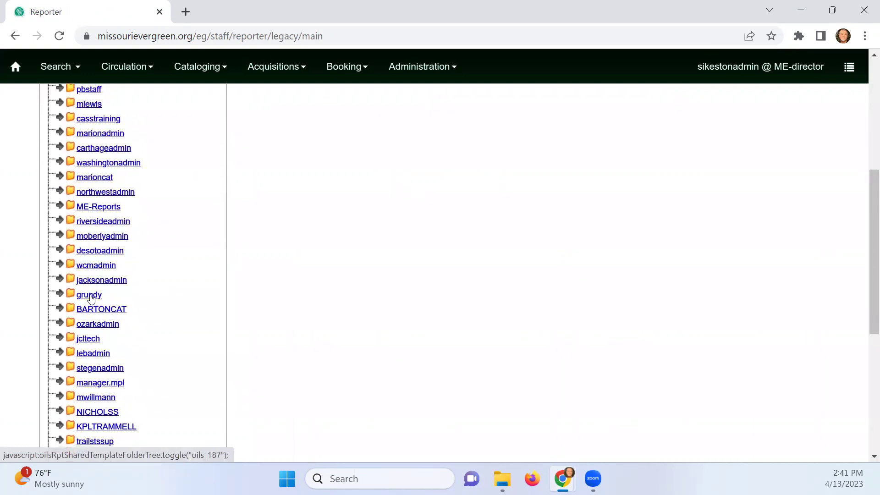
scroll(94, 296, "down", 2)
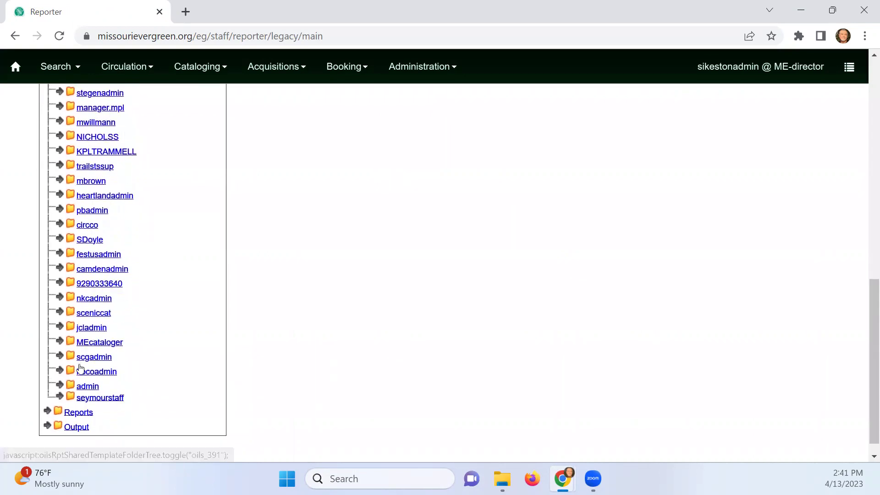
scroll(105, 316, "up", 8)
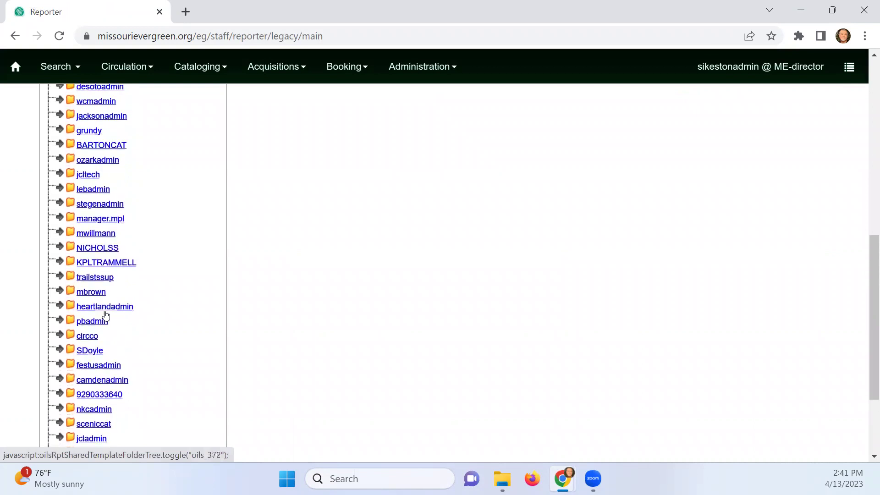
scroll(133, 319, "up", 4)
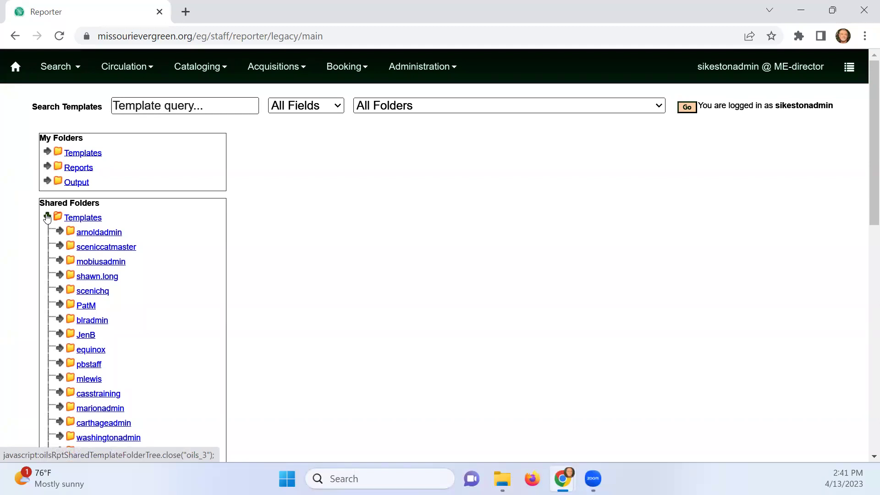
scroll(160, 328, "down", 1)
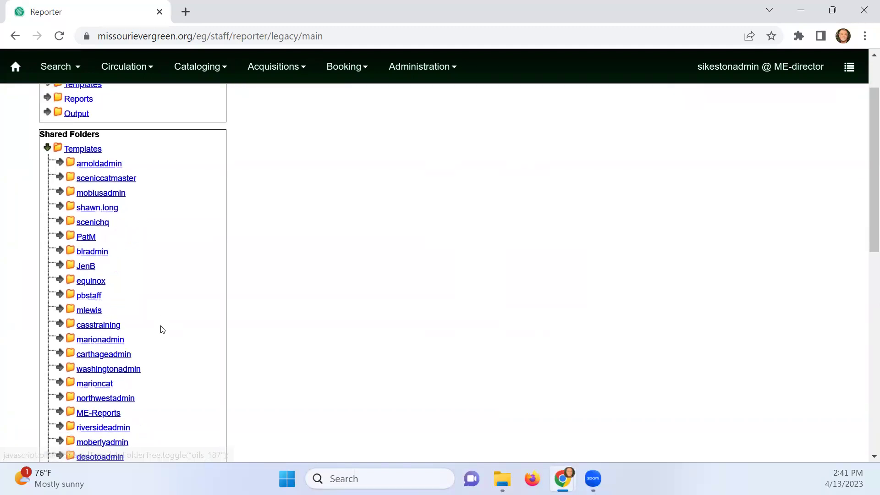
Expand the equinox template folder and open General Templates From Equinox
left_click(64, 283)
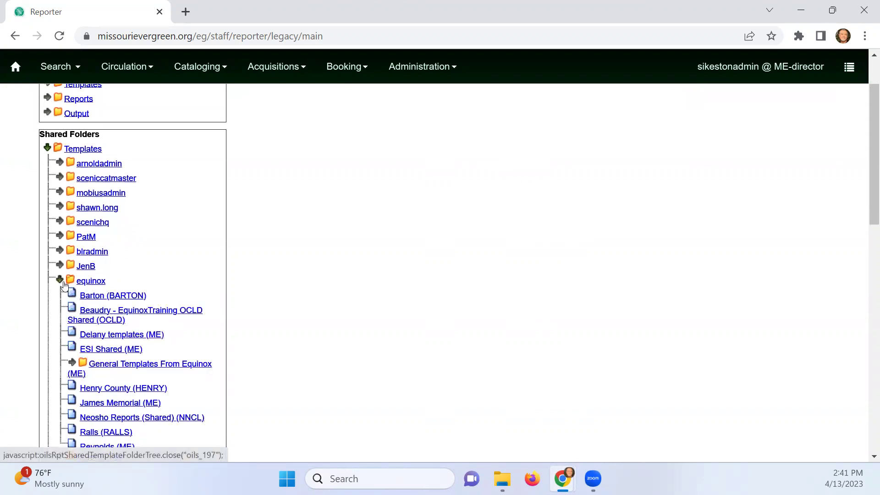
scroll(98, 287, "down", 1)
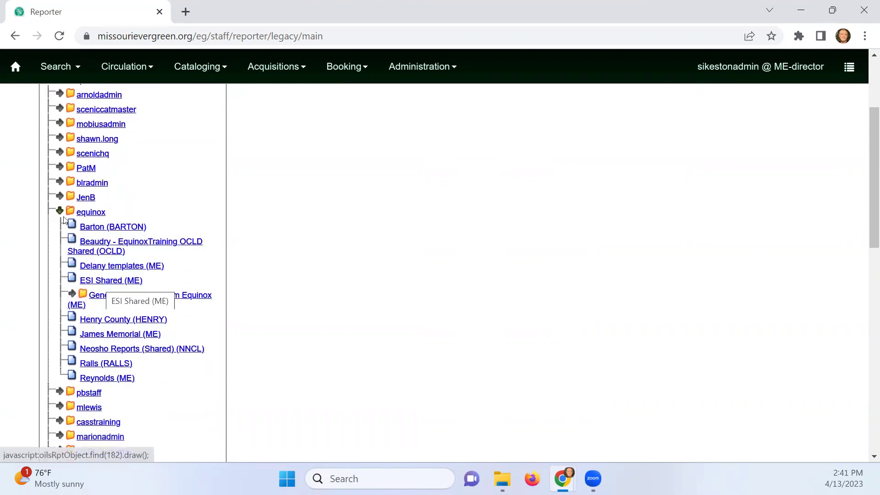
scroll(97, 275, "up", 2)
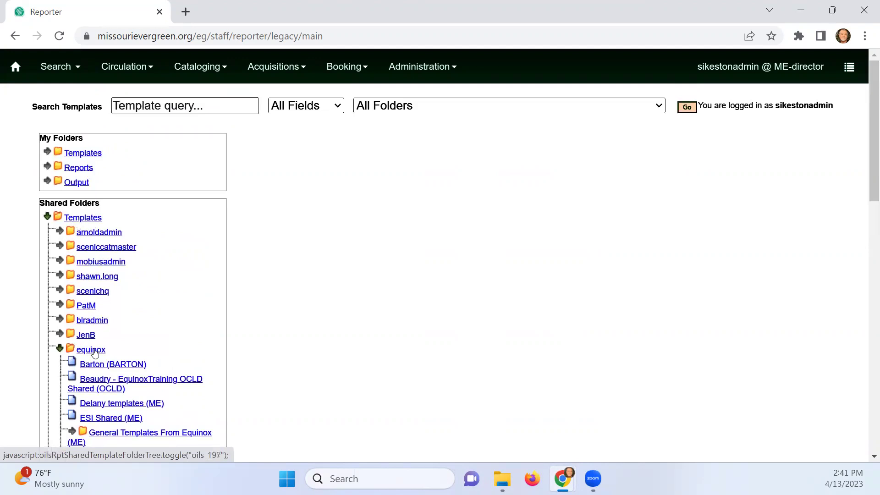
scroll(135, 328, "down", 3)
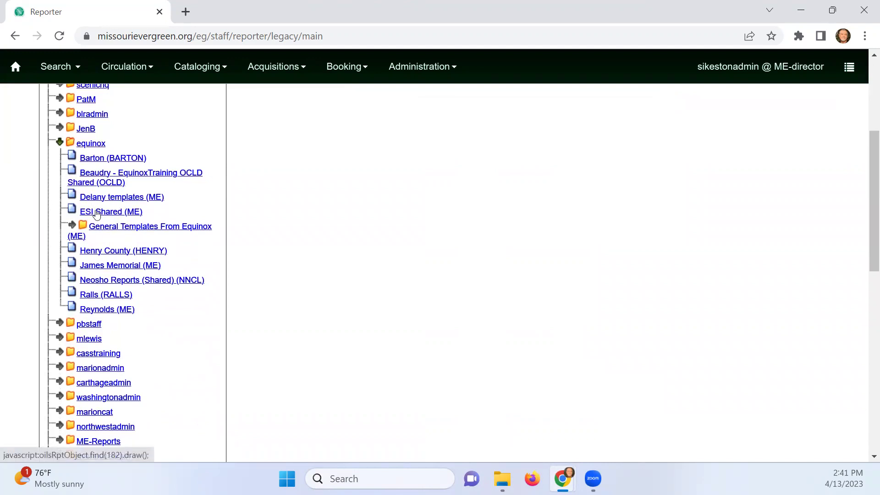
left_click(105, 229)
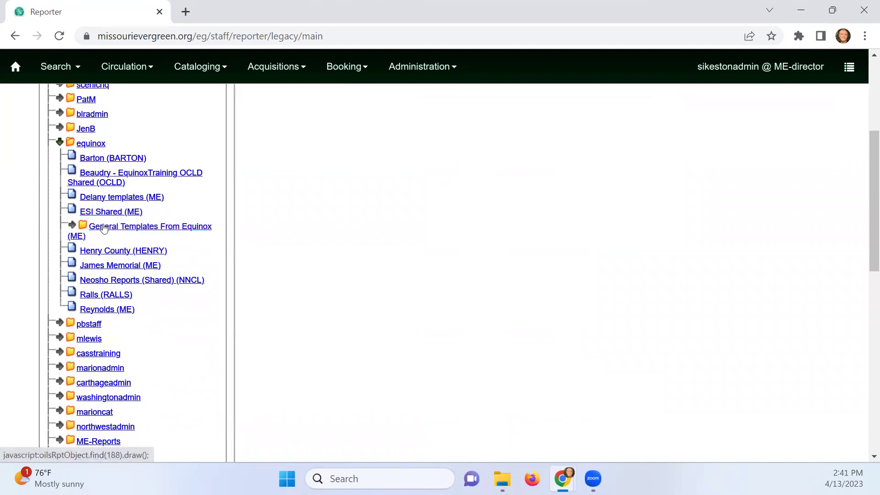
left_click(72, 227)
left_click(74, 227)
left_click(109, 229)
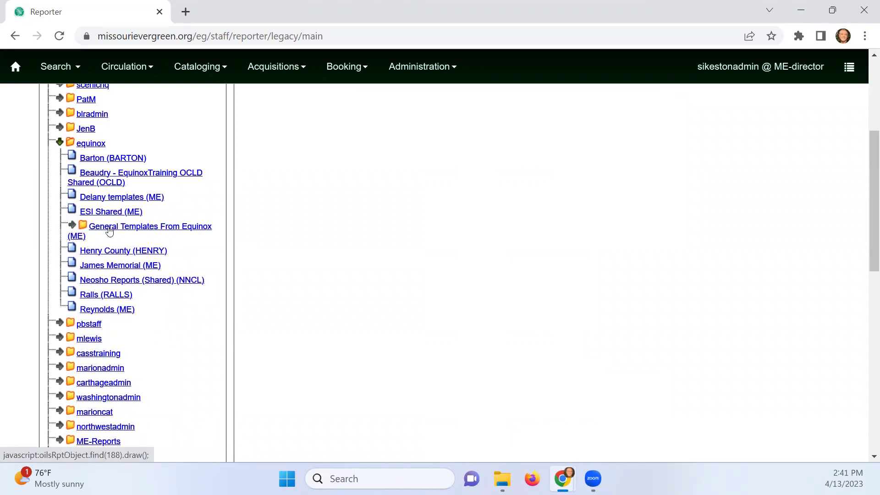
Browse the shared template folders and expand the ME-Reports folder
left_click(110, 212)
scroll(284, 327, "up", 5)
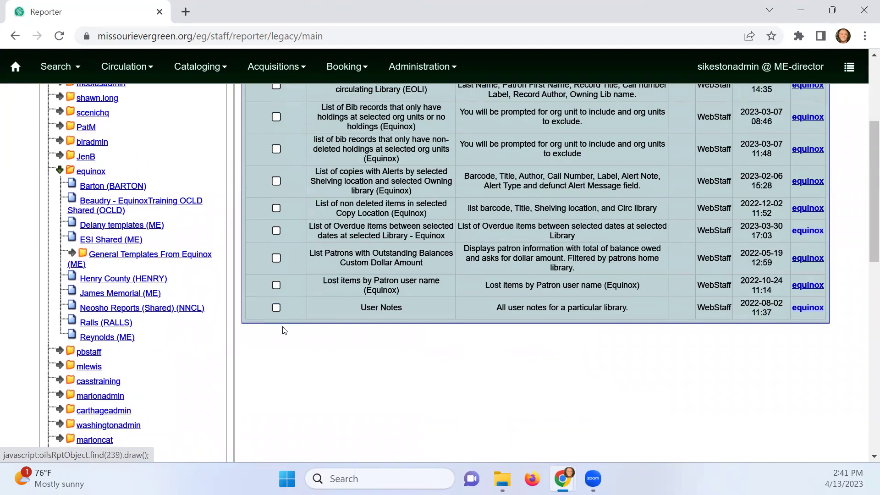
scroll(285, 301, "down", 2)
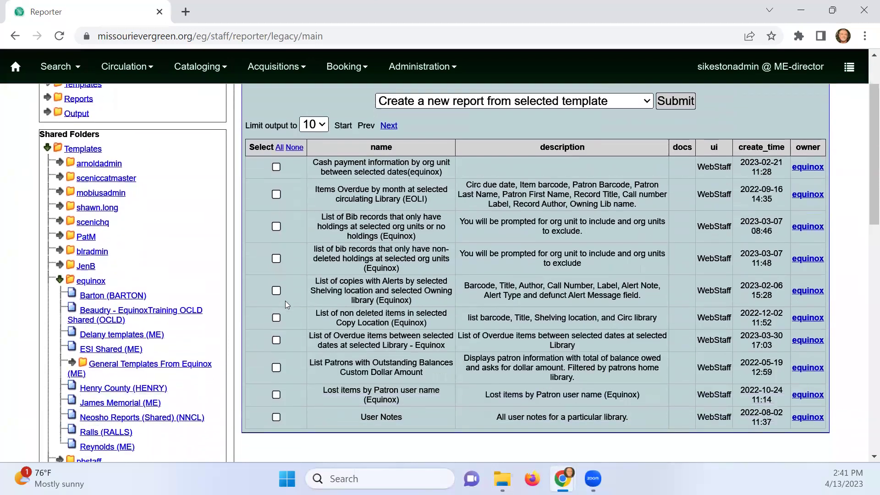
scroll(70, 293, "down", 2)
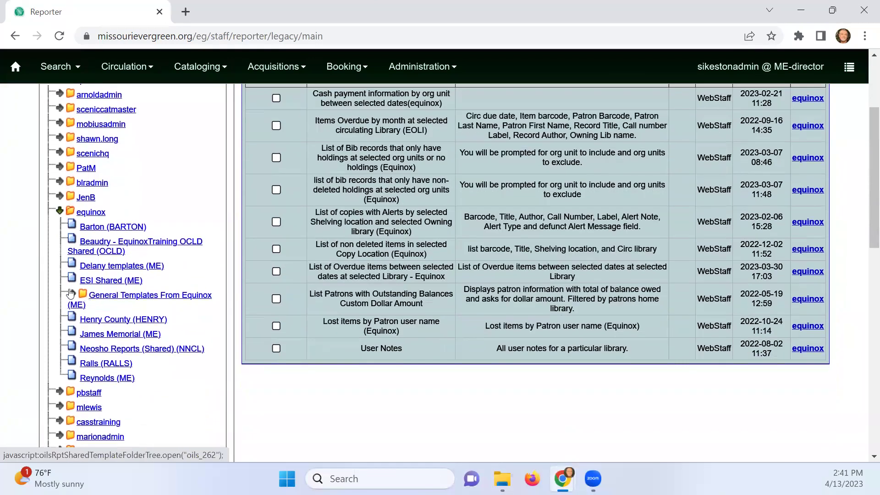
left_click(70, 294)
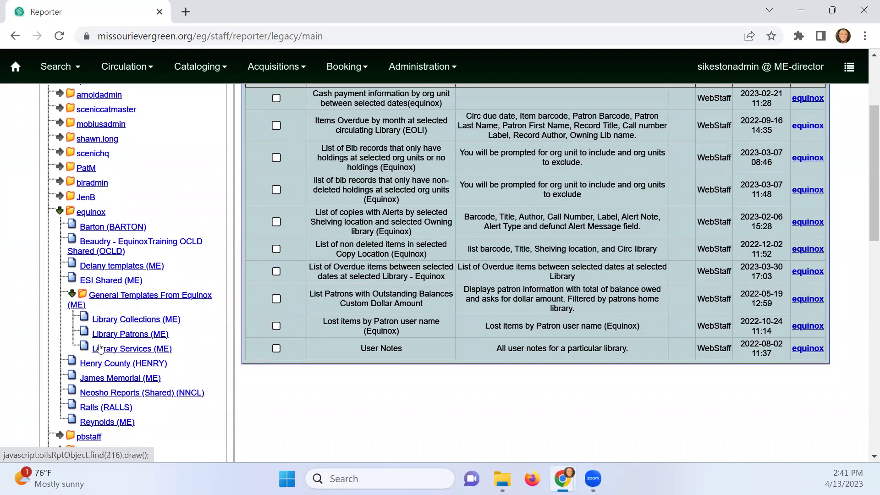
scroll(82, 362, "down", 5)
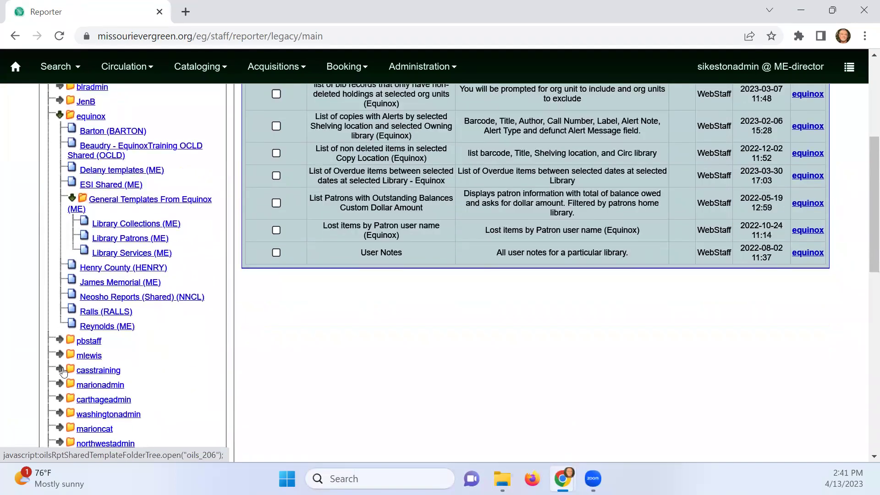
scroll(62, 371, "down", 2)
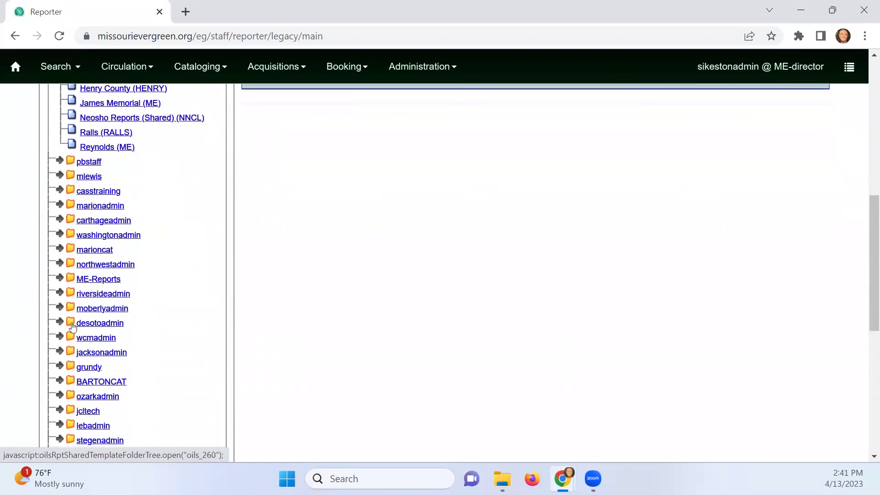
left_click(60, 279)
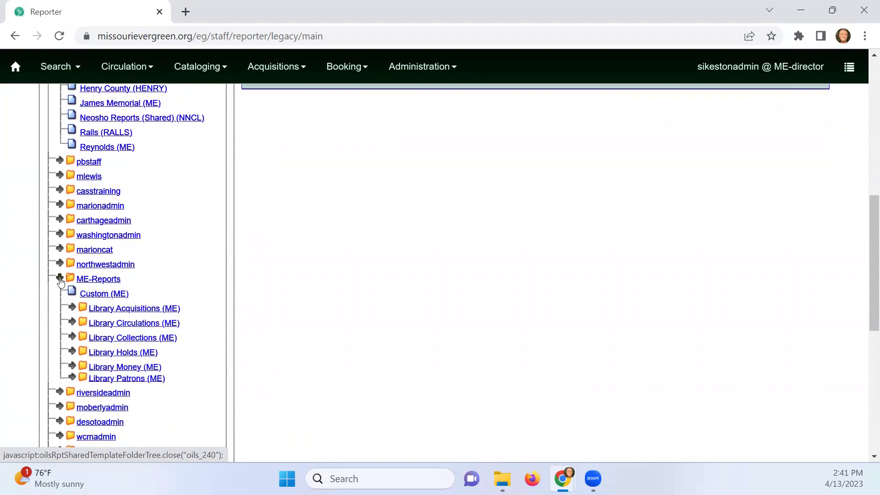
scroll(60, 280, "up", 10)
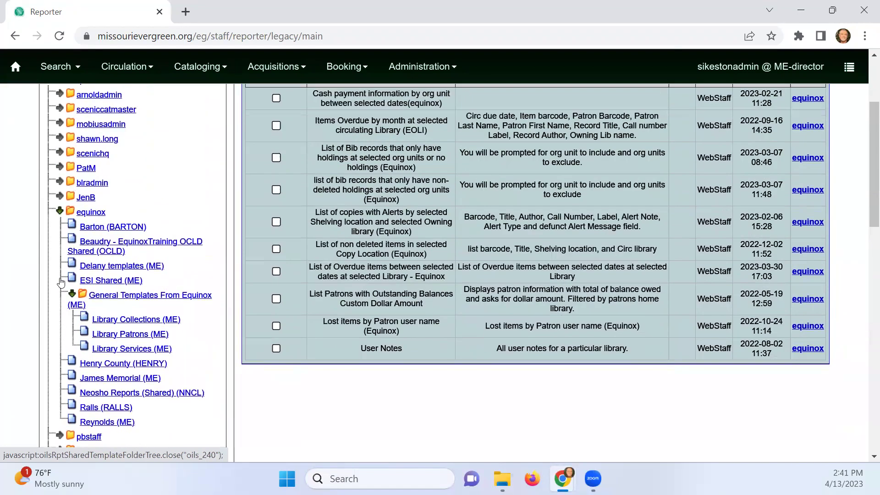
scroll(61, 282, "down", 1)
left_click(60, 281)
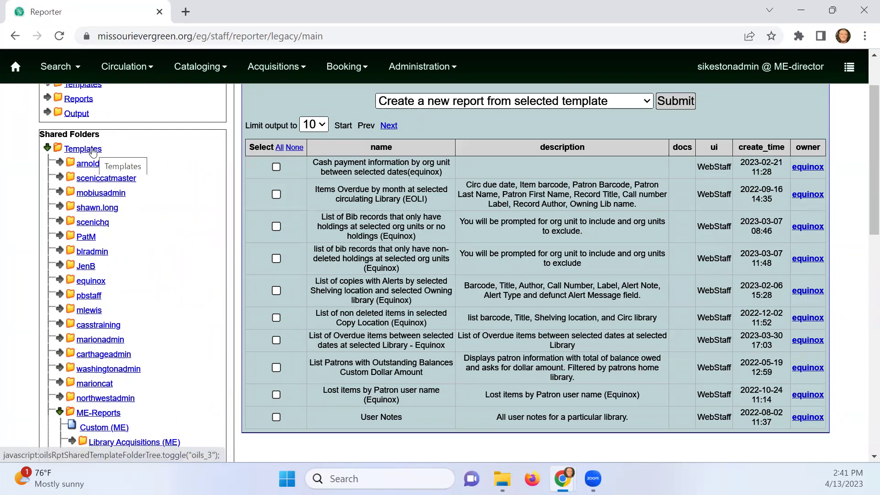
scroll(90, 257, "down", 3)
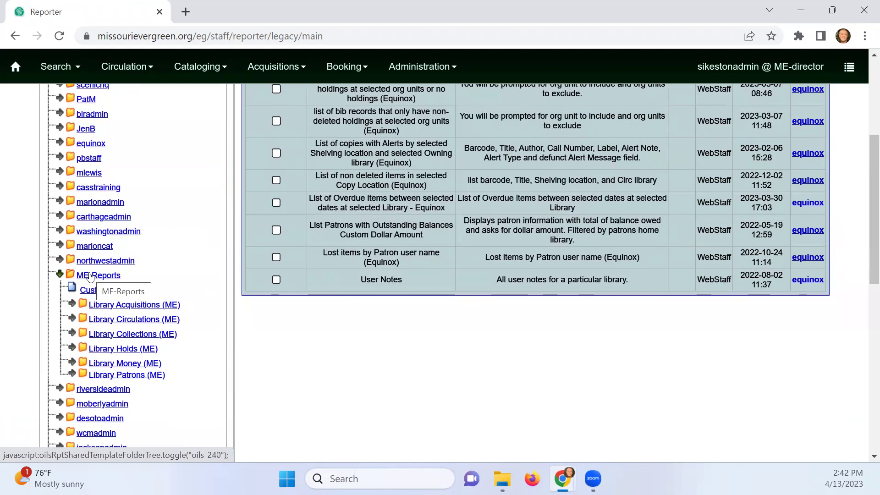
left_click(59, 274)
left_click(58, 274)
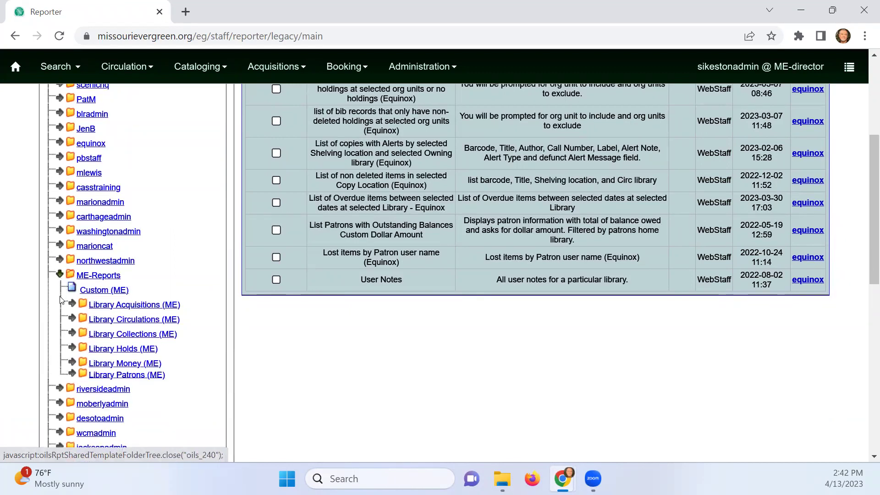
In ME-Reports > Lists (ME), select the Inventory List template and start a new report
left_click(72, 334)
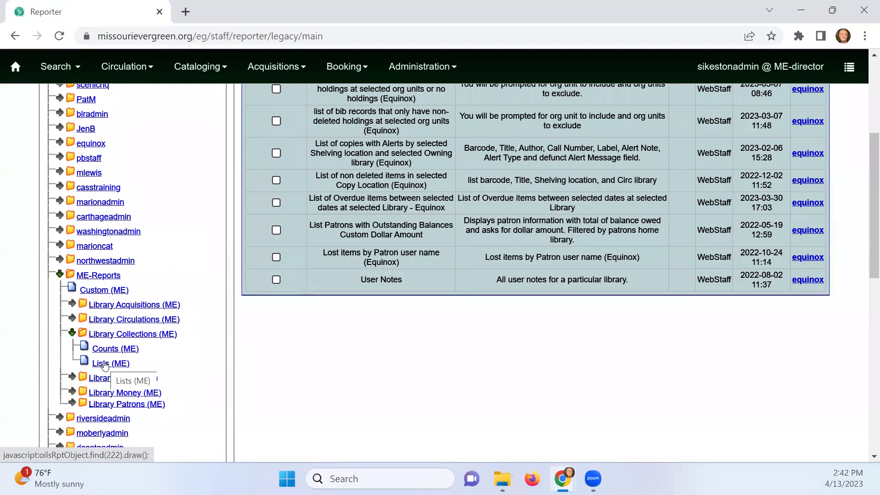
left_click(104, 365)
scroll(267, 357, "up", 3)
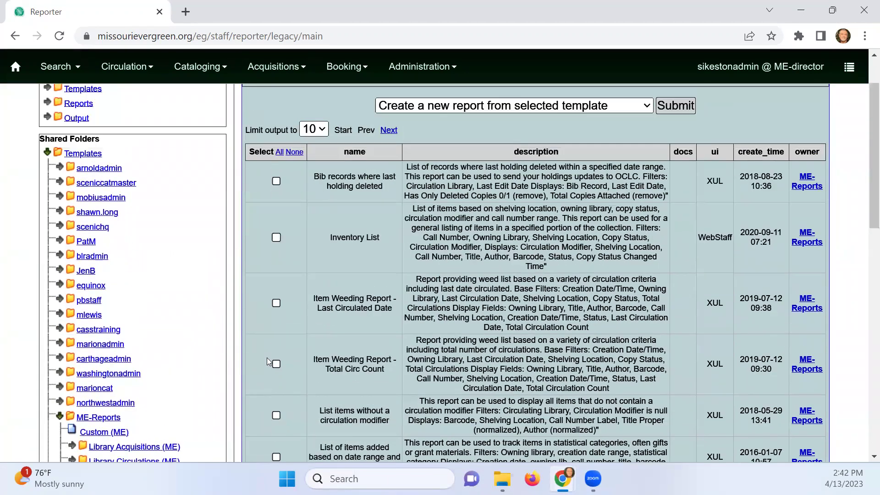
scroll(267, 357, "up", 2)
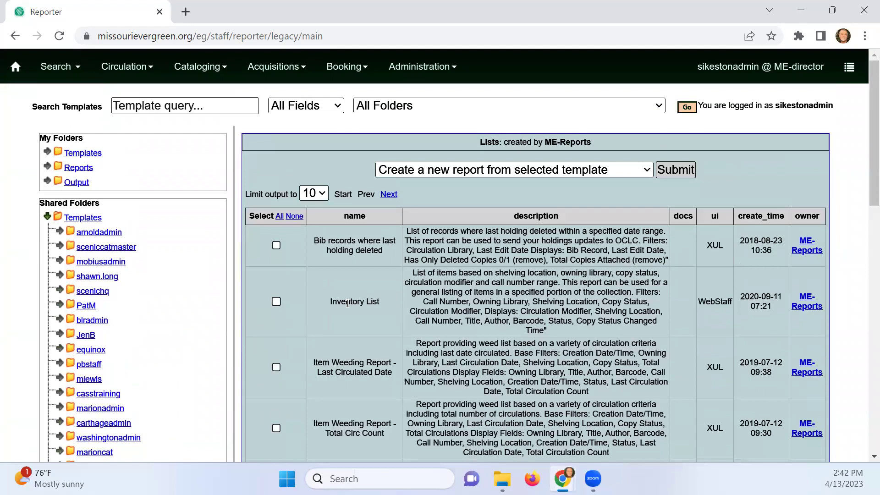
left_click(275, 302)
left_click(675, 171)
left_click(351, 204)
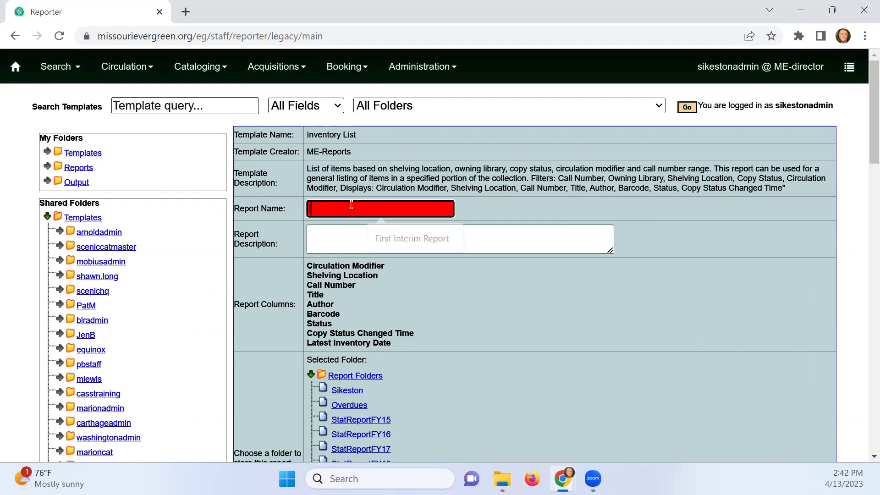
Name the report 'Inventory 041323 start' and save it in the Inventory report folder
type("Inventory")
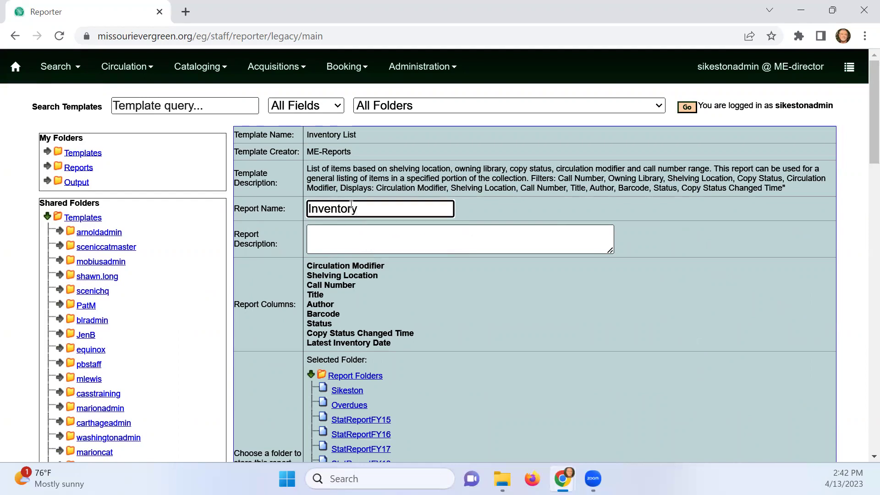
type(" 041323")
type("start")
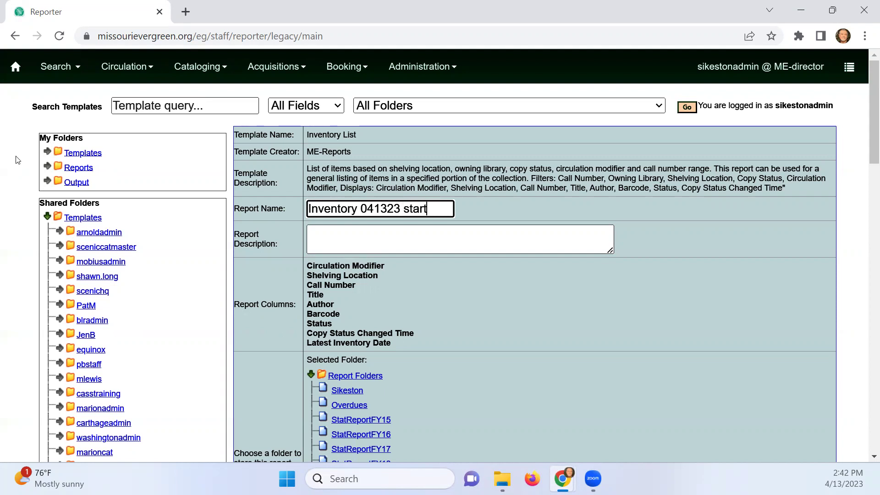
scroll(9, 247, "down", 3)
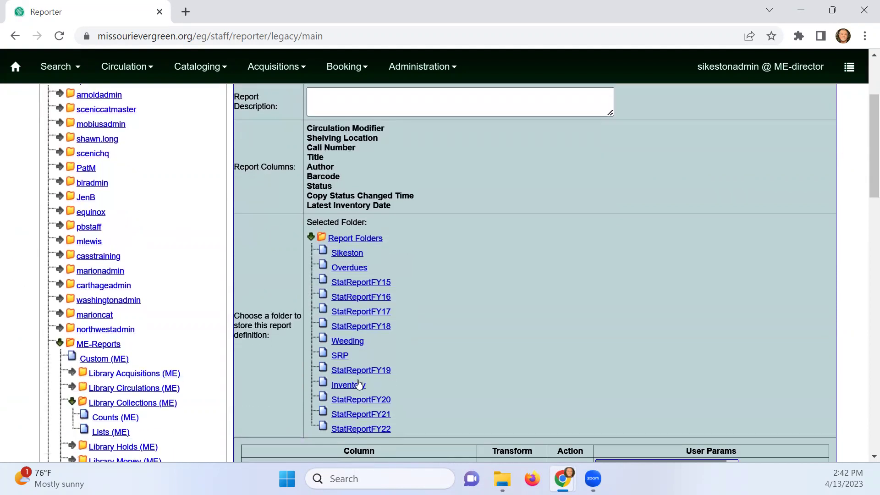
left_click(352, 390)
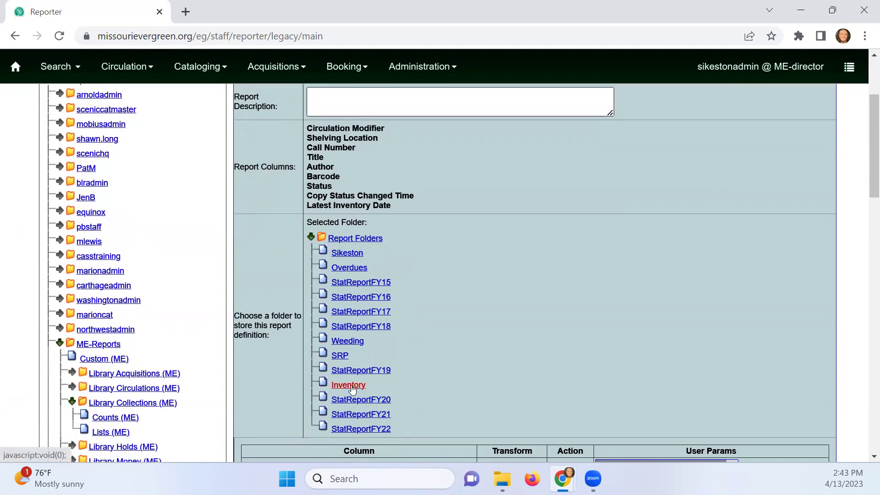
Scroll the Owning Library list to SKPL and add it to the filter
scroll(553, 367, "down", 7)
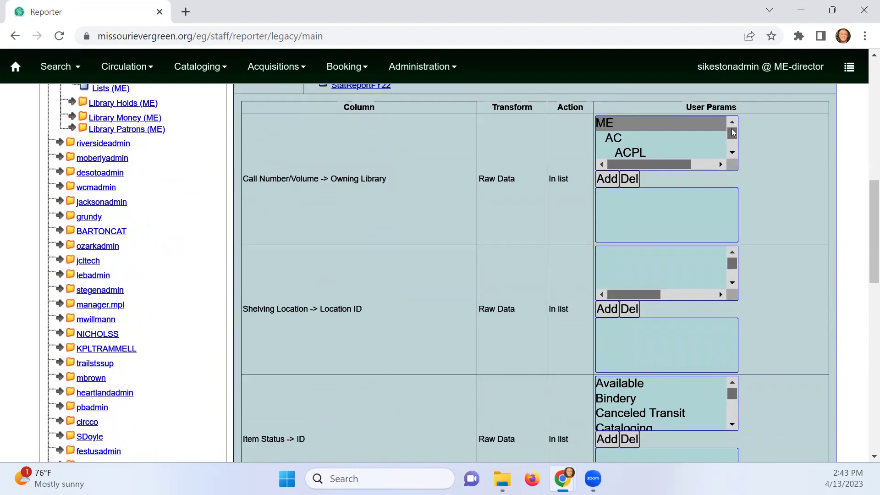
mouse_move(731, 132)
left_mouse_down()
mouse_move(730, 147)
mouse_move(732, 137)
left_mouse_up()
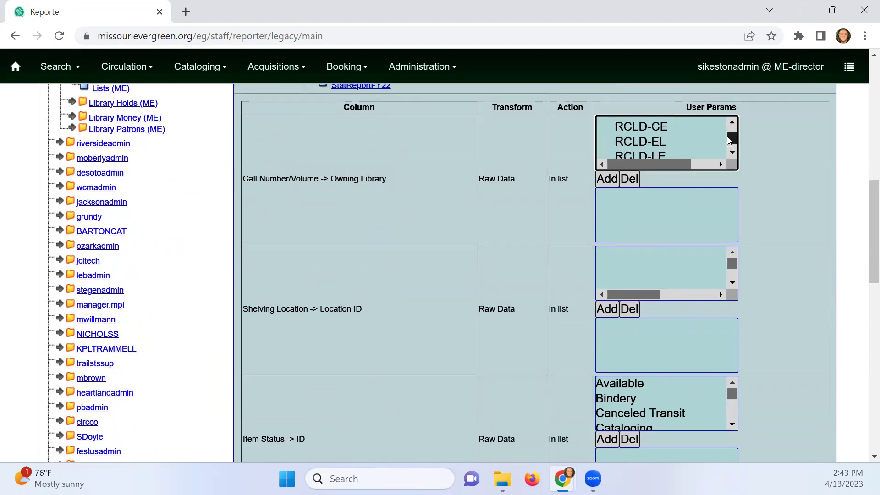
left_click(731, 153)
left_click(732, 152)
left_click(733, 152)
left_click(733, 152)
left_click(732, 152)
left_click(732, 152)
left_click(732, 152)
left_click(733, 153)
left_click(732, 152)
left_click(733, 152)
left_click(732, 153)
left_click(732, 152)
left_click(625, 141)
left_click(609, 184)
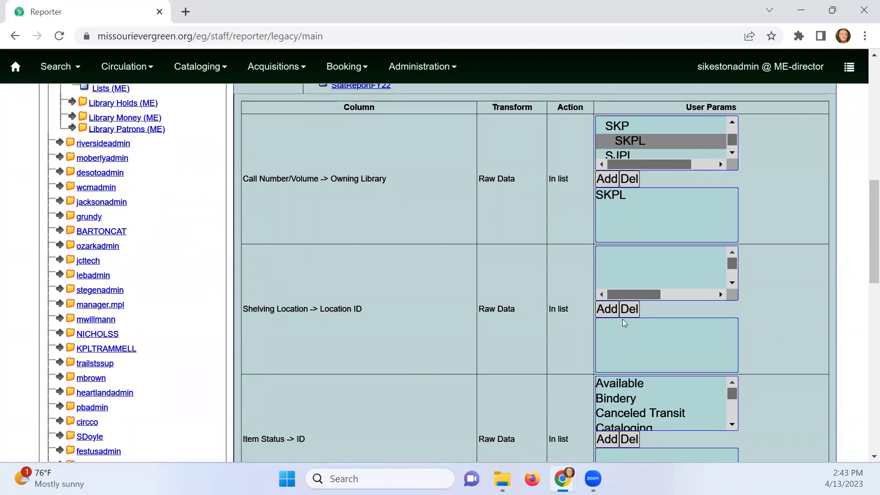
left_click_drag(729, 268, 732, 248)
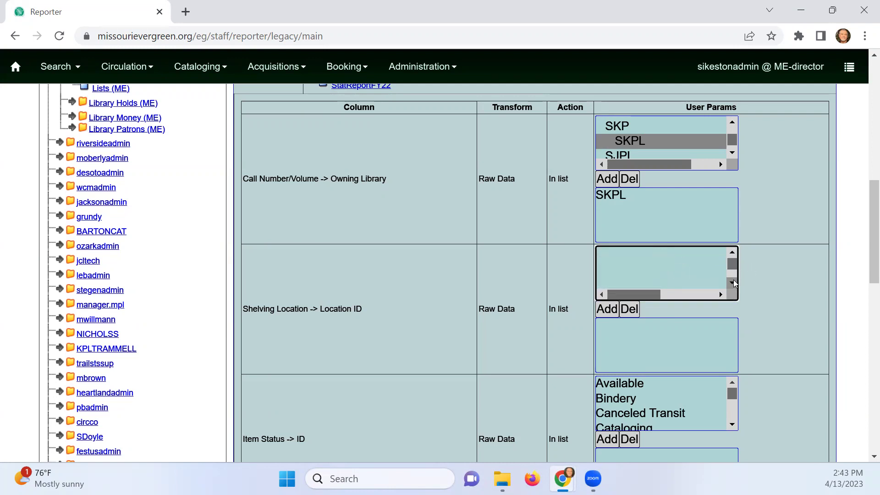
Add the shelving locations from Y Fiction1 through the last entry to the filter
left_click_drag(732, 265, 733, 276)
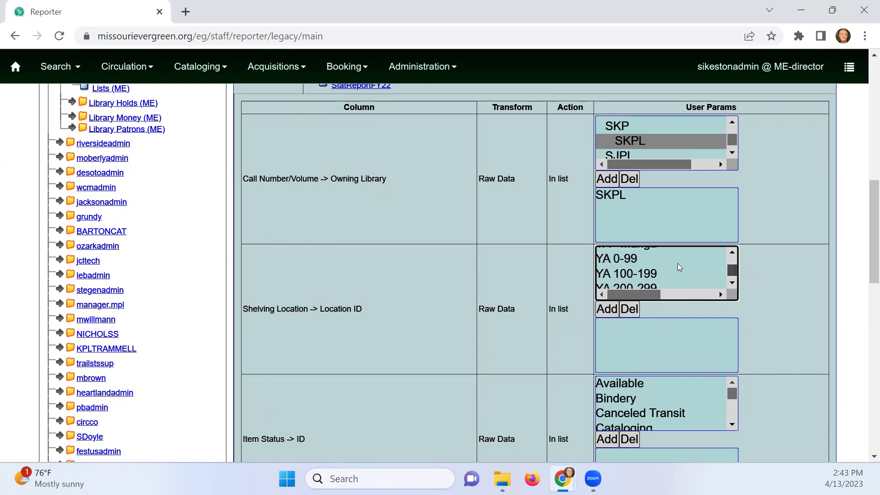
left_click(638, 259)
scroll(677, 266, "up", 3)
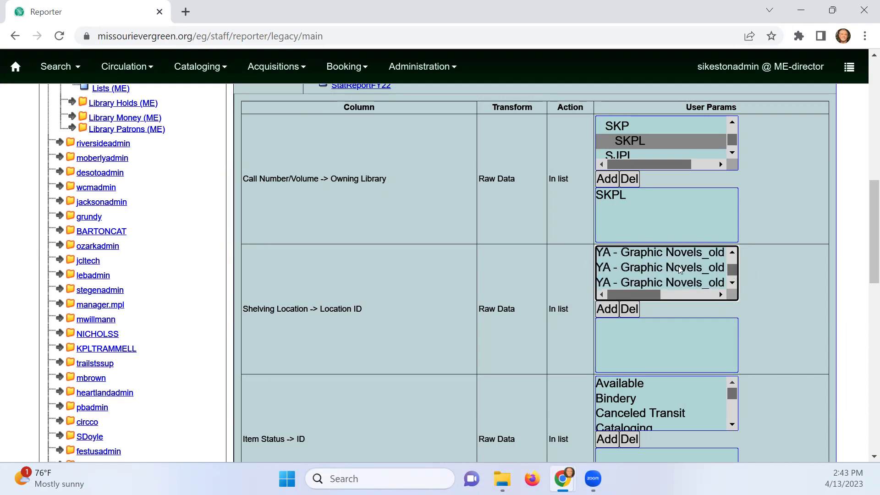
scroll(681, 265, "up", 5)
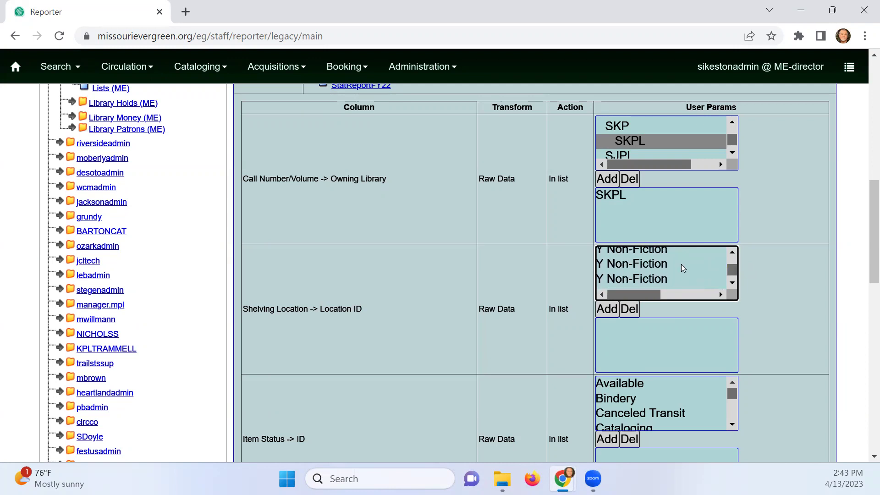
scroll(729, 278, "down", 1)
left_click(621, 274)
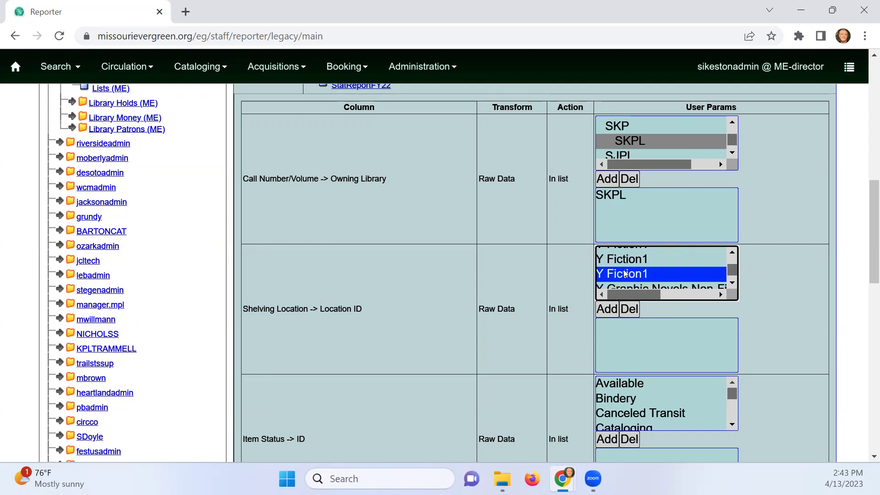
key("shift+End")
left_click(611, 313)
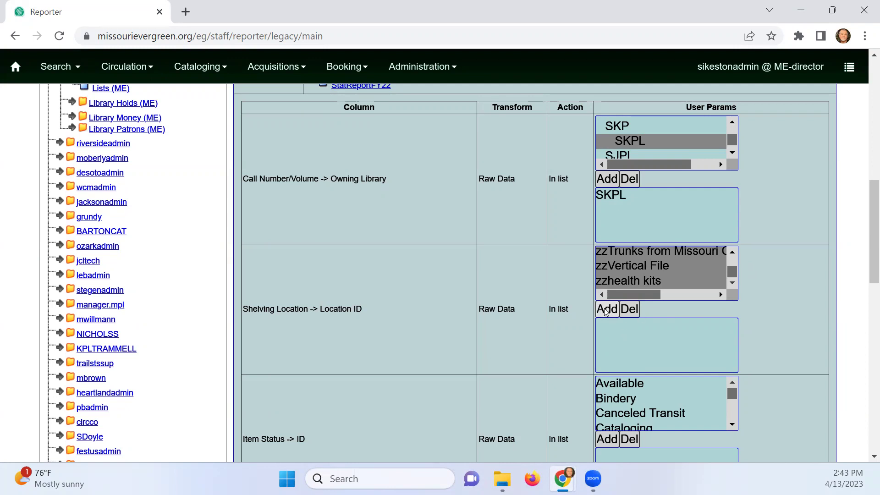
Add the remaining locations, including Adult Audiobooks, Childrens DVDs and Childrens Easy Reader
scroll(633, 343, "down", 3)
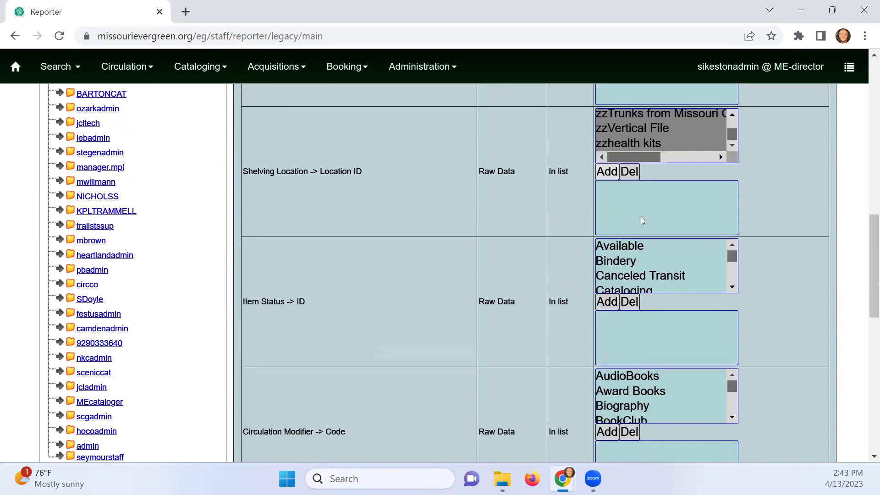
scroll(646, 229, "up", 3)
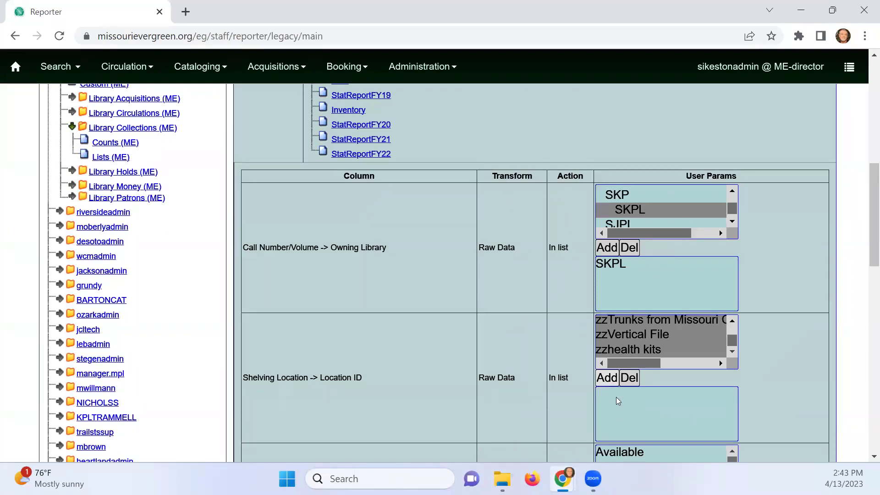
left_click(631, 380)
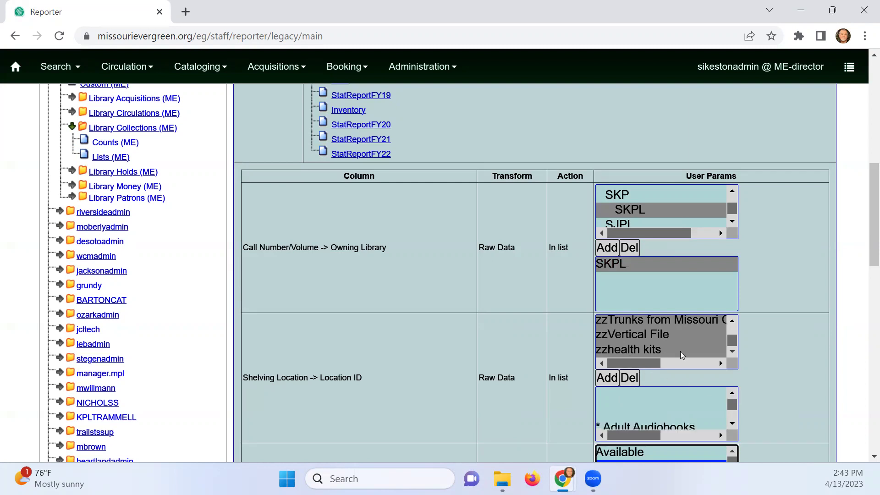
left_click(732, 341)
left_click(699, 391)
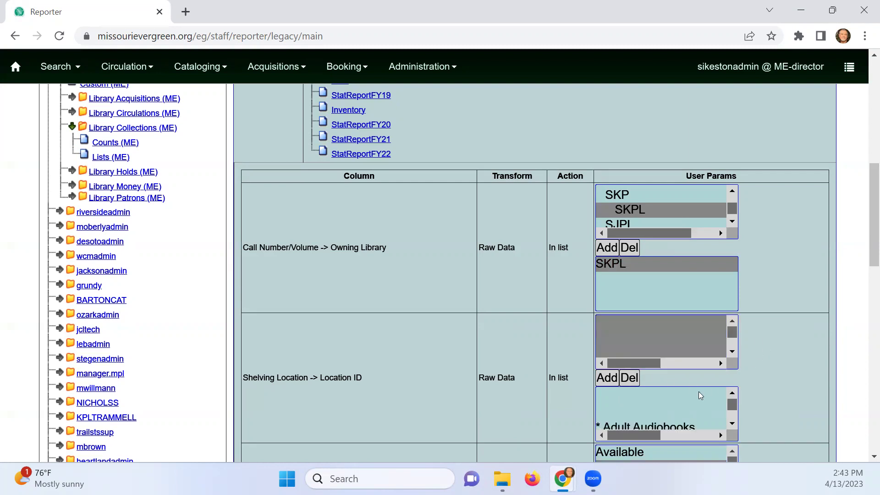
scroll(668, 383, "down", 3)
scroll(669, 439, "up", 8)
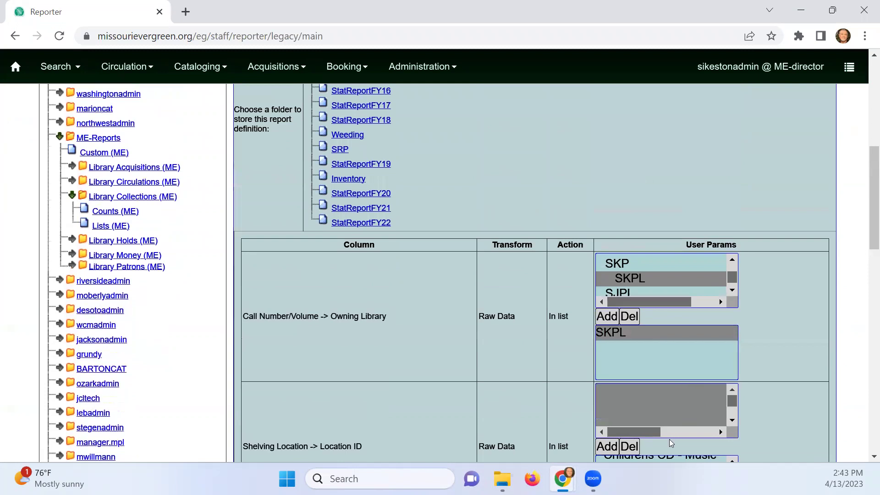
scroll(728, 347, "down", 10)
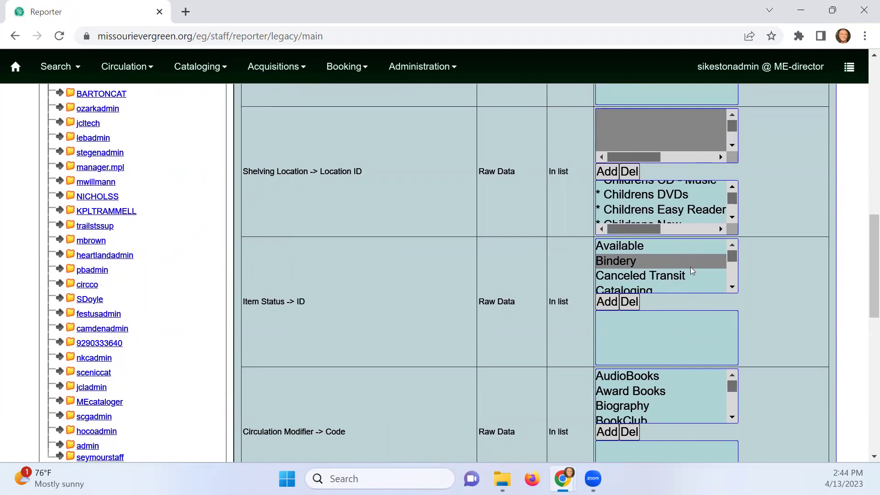
Add the item statuses from Canceled Transit through the last one to the status filter
left_click(631, 246)
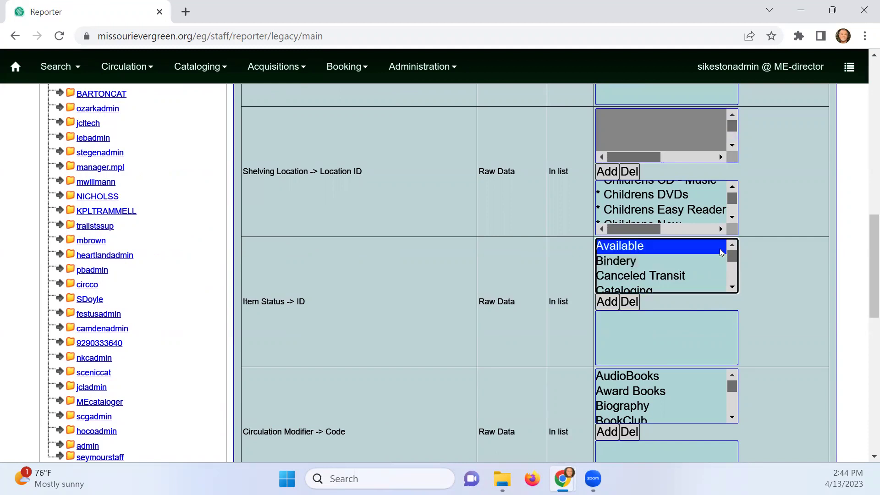
left_click(644, 281)
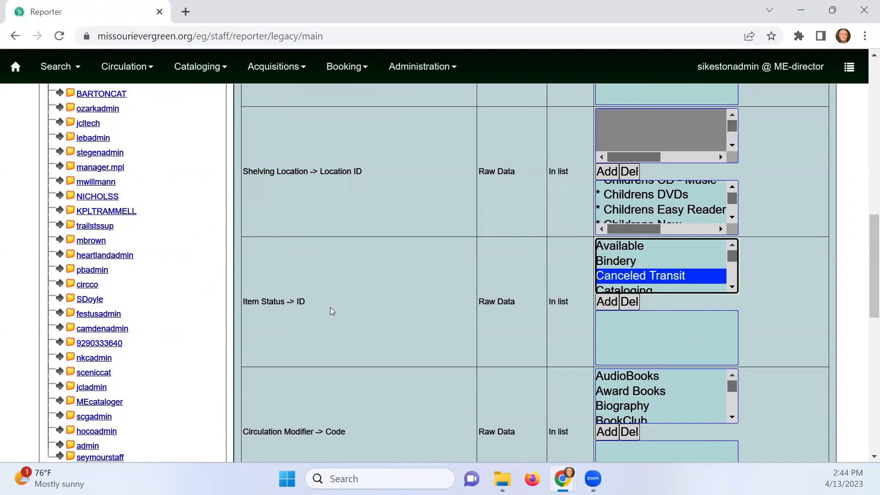
key("shift+End")
left_click(607, 302)
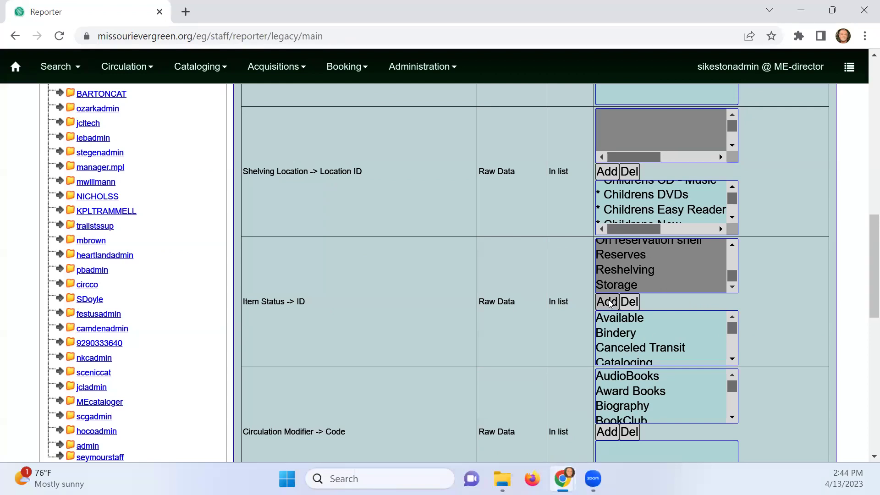
Add all circulation modifiers, AudioBooks through the last one, to the Circulation Modifier filter
scroll(610, 303, "down", 1)
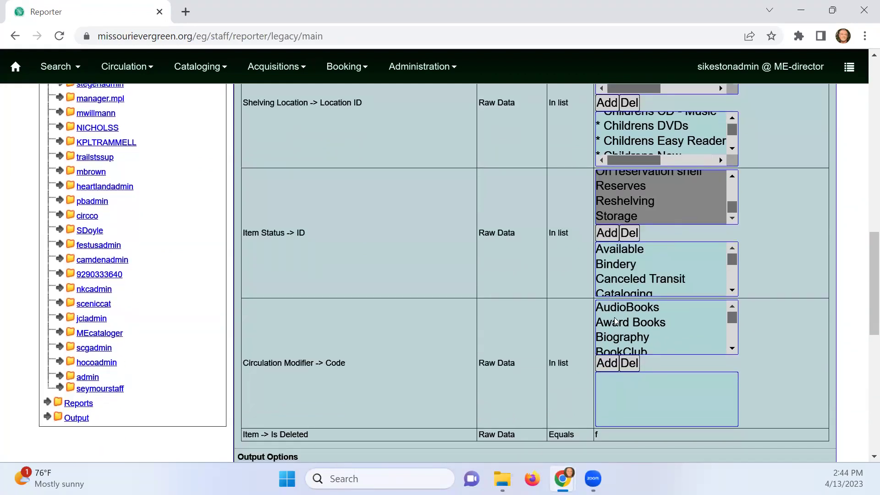
left_click(615, 321)
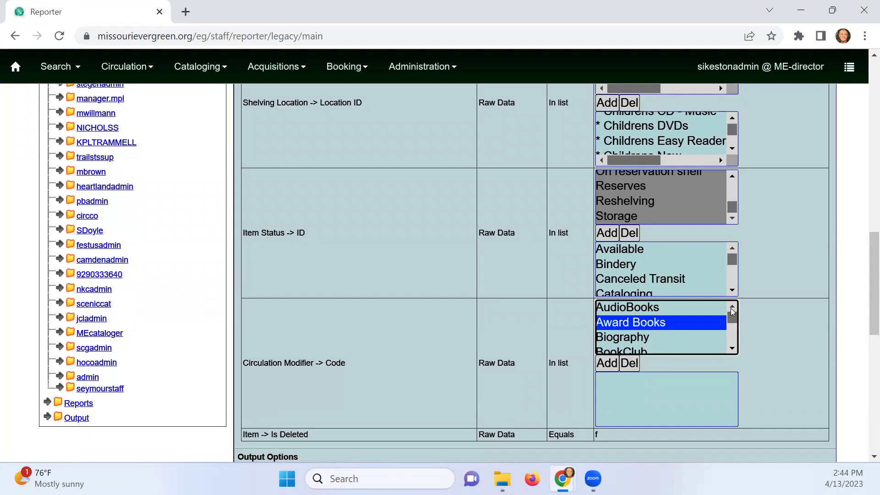
left_click(732, 349)
left_click(733, 349)
left_click(732, 306)
left_click(733, 306)
left_click(643, 309)
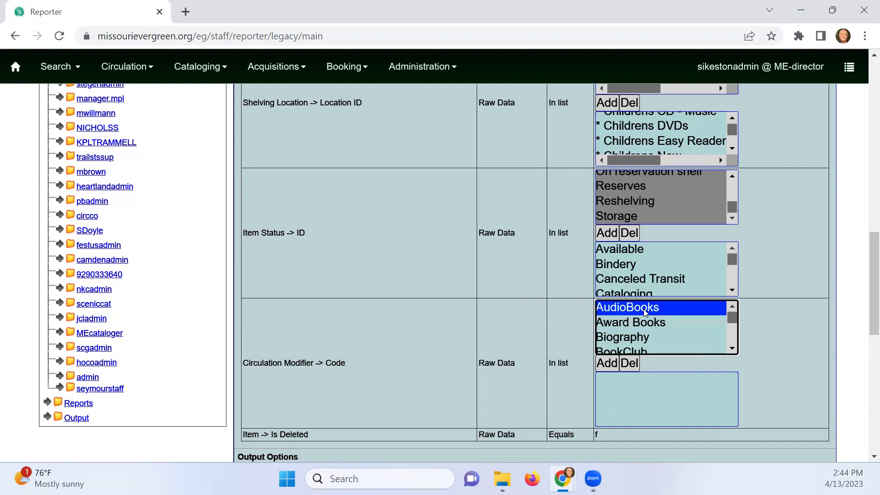
key("shift+End")
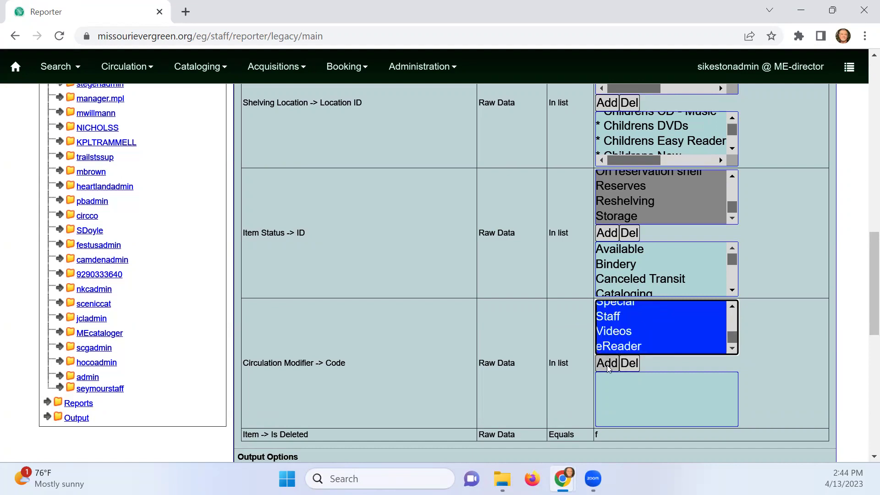
left_click(607, 363)
scroll(668, 387, "down", 2)
scroll(670, 387, "down", 5)
scroll(771, 362, "down", 4)
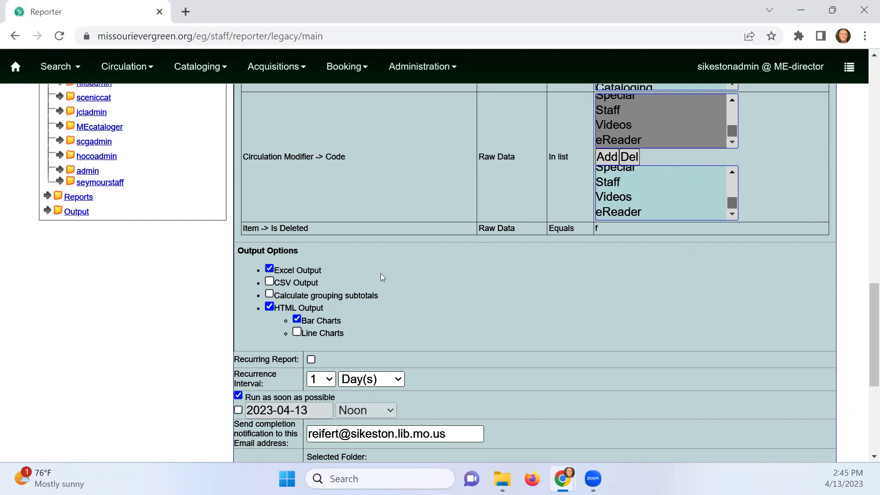
Open My Folders > Output > Inventory, view the Inventory Sample details, and tick its row
scroll(440, 289, "down", 5)
scroll(470, 289, "up", 10)
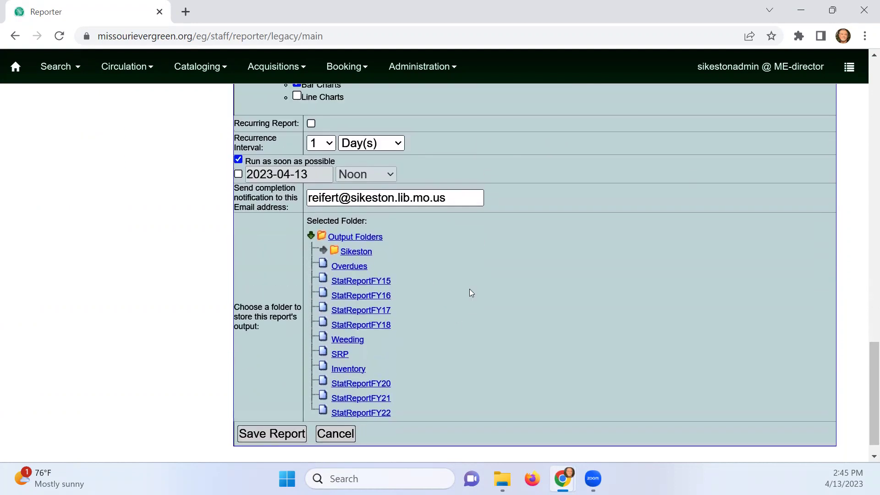
scroll(391, 273, "down", 6)
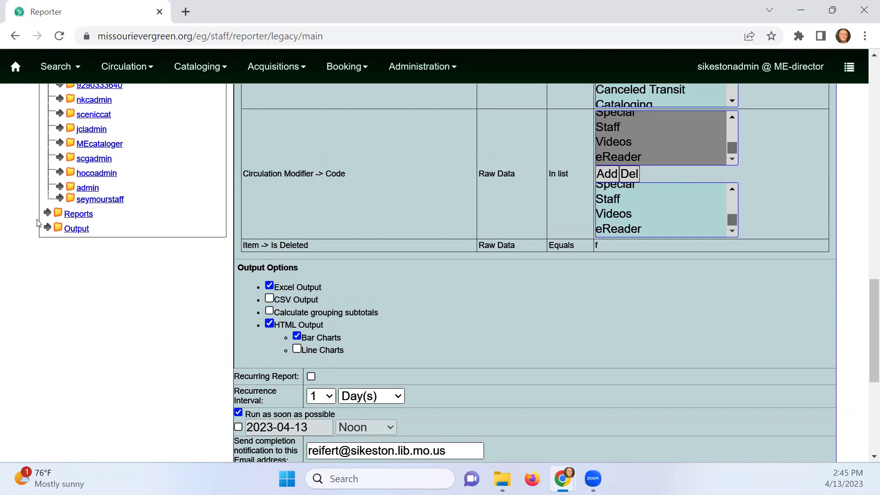
scroll(58, 199, "up", 7)
scroll(58, 198, "up", 12)
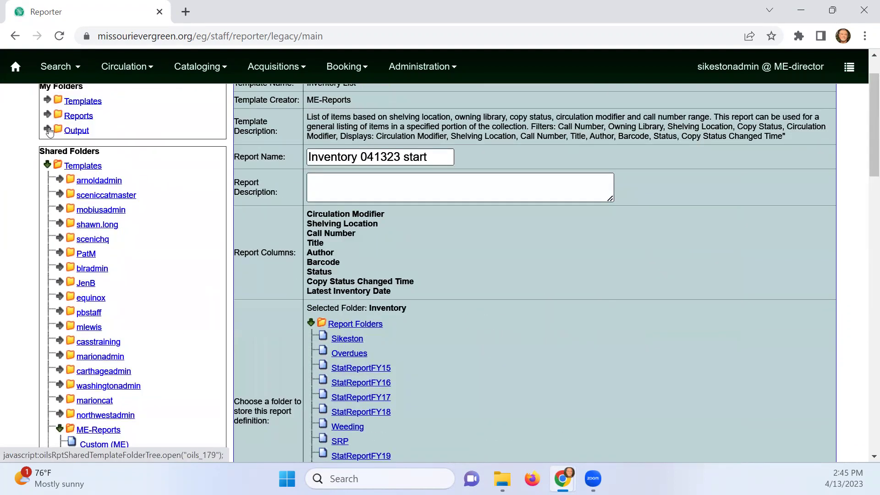
left_click(48, 130)
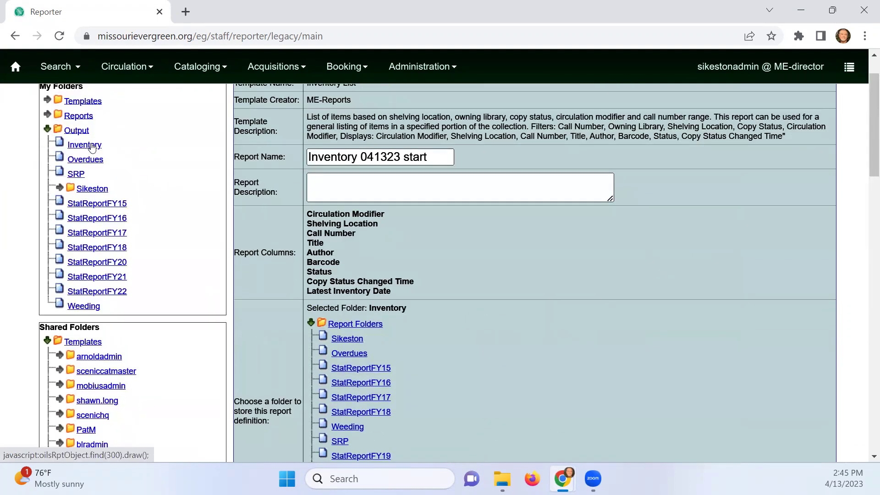
left_click(92, 147)
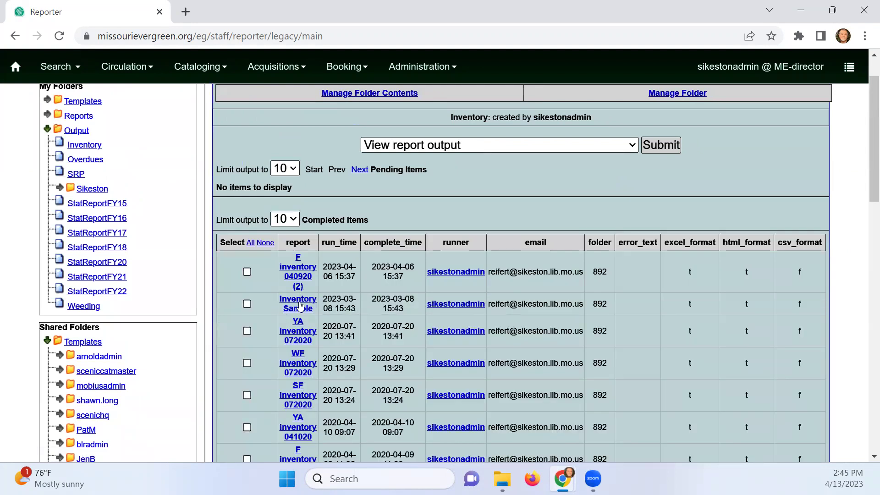
left_click(248, 305)
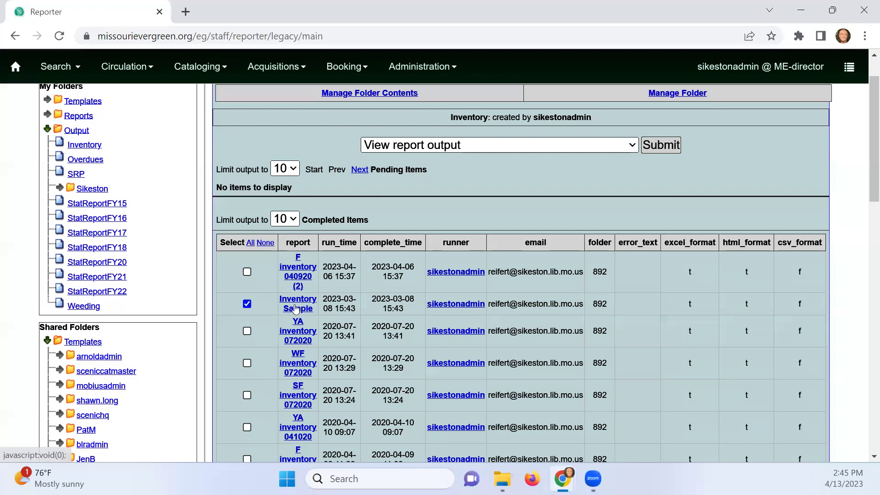
left_click(296, 308)
left_click(246, 304)
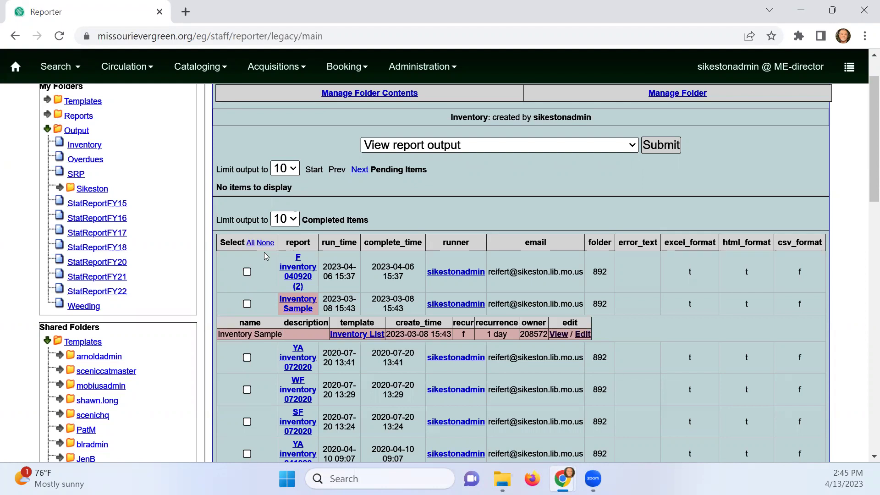
left_click(247, 304)
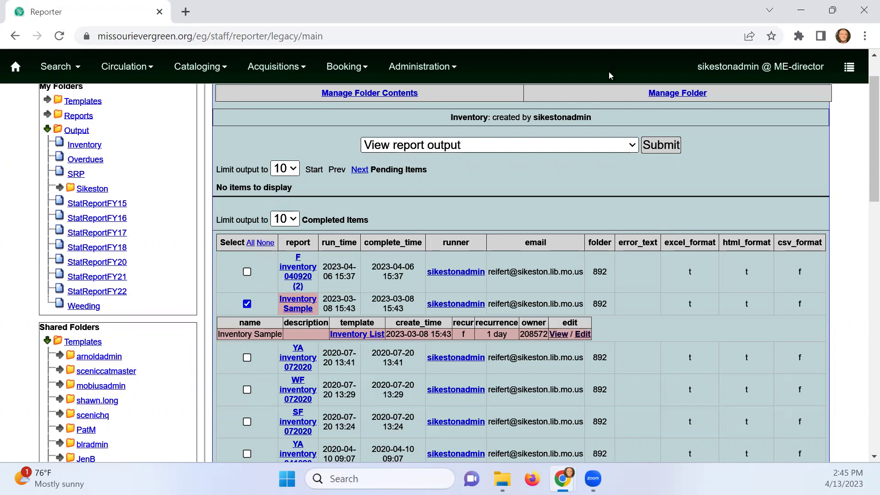
left_click(668, 152)
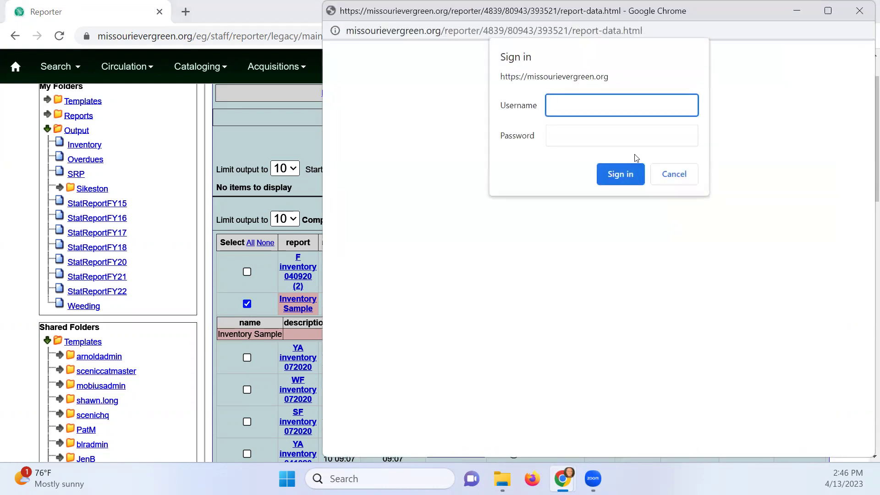
type("sikestonadmin")
key("Tab")
type("••••••••••••")
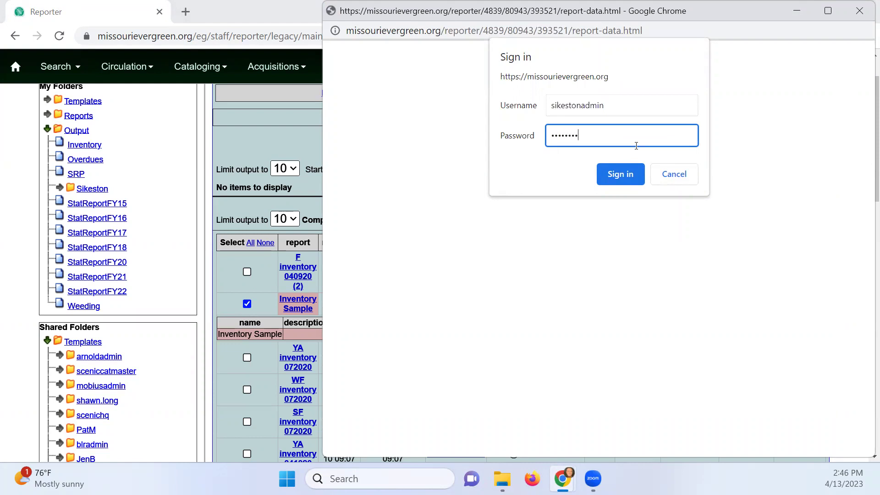
key("Return")
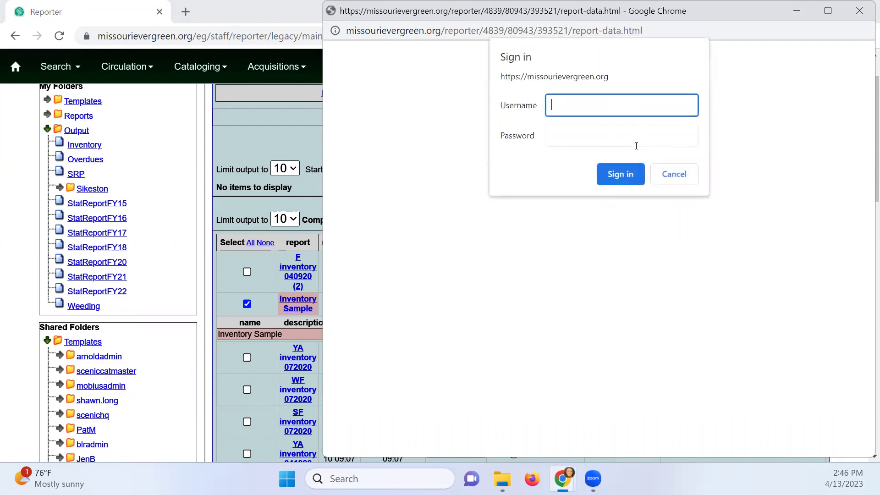
type("s")
key("BackSpace")
type("sikestonadmin")
key("Tab")
type("••••••••••••••••")
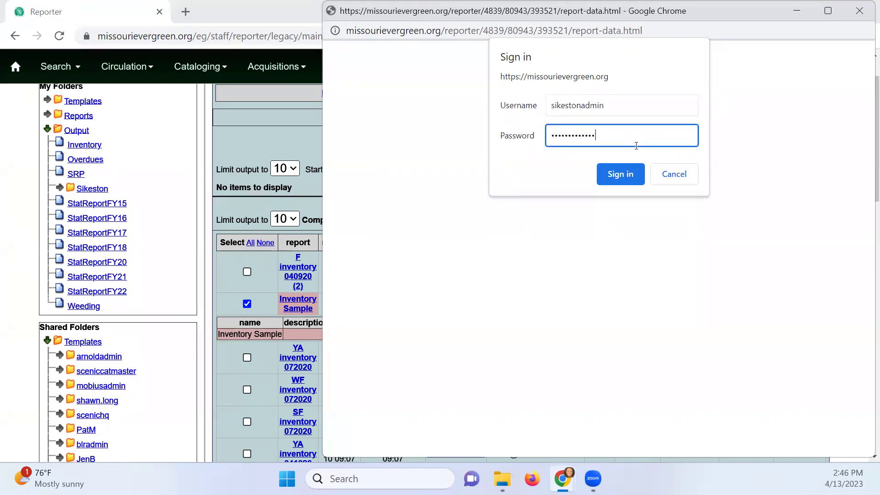
key("Return")
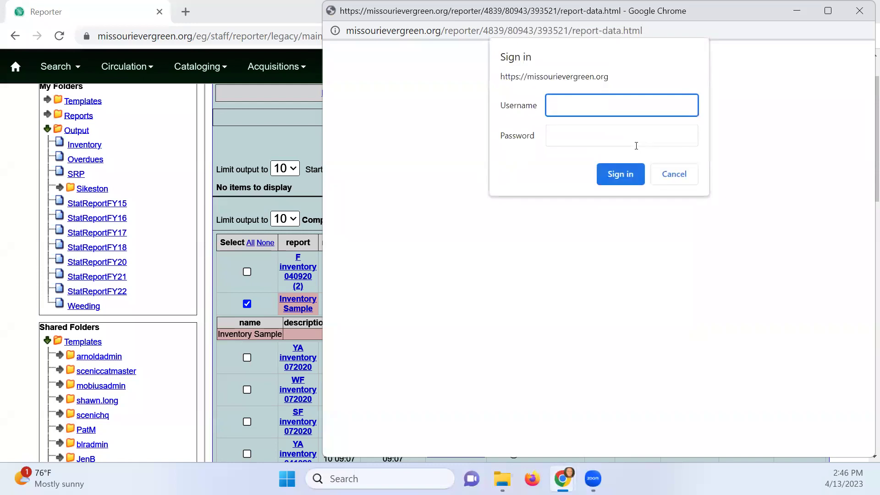
type("sikestonadmin")
key("Tab")
type("•••••••••••••")
key("Return")
left_click(673, 174)
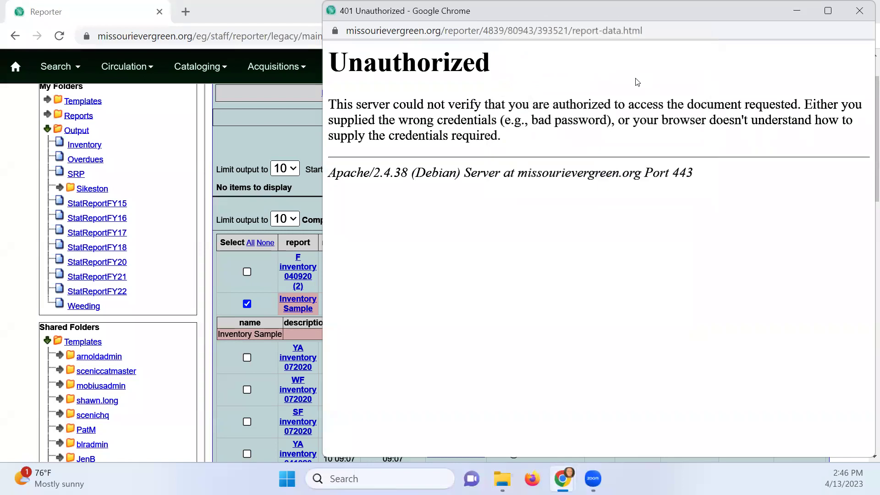
left_click(858, 11)
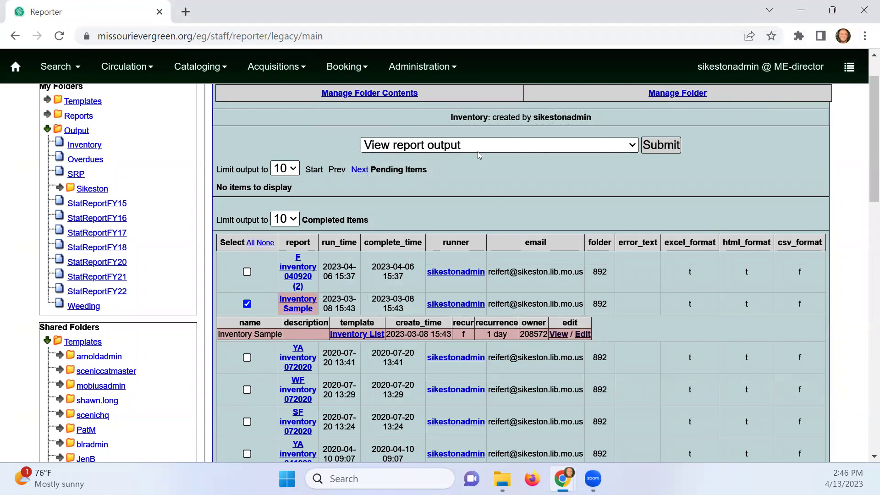
Retry viewing the output with the staff username and password, then cancel and close the unauthorized popup
left_click(660, 146)
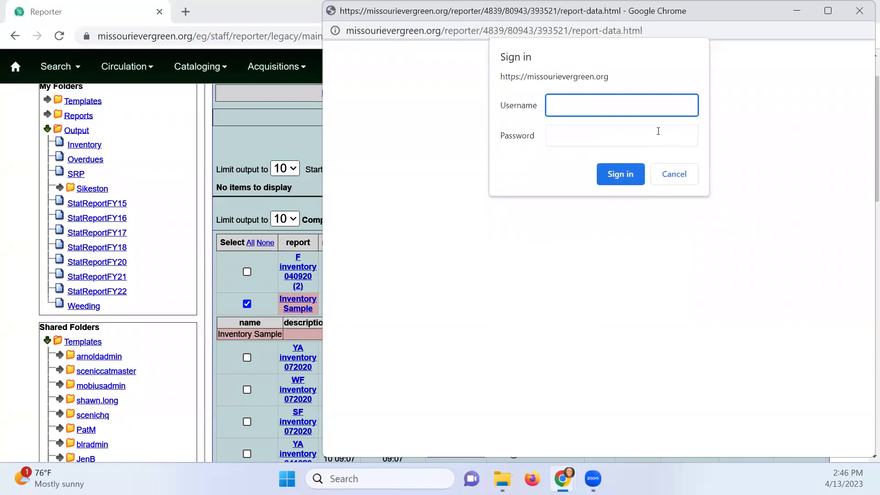
type("sikestonadmin")
left_click(658, 131)
type("••••••")
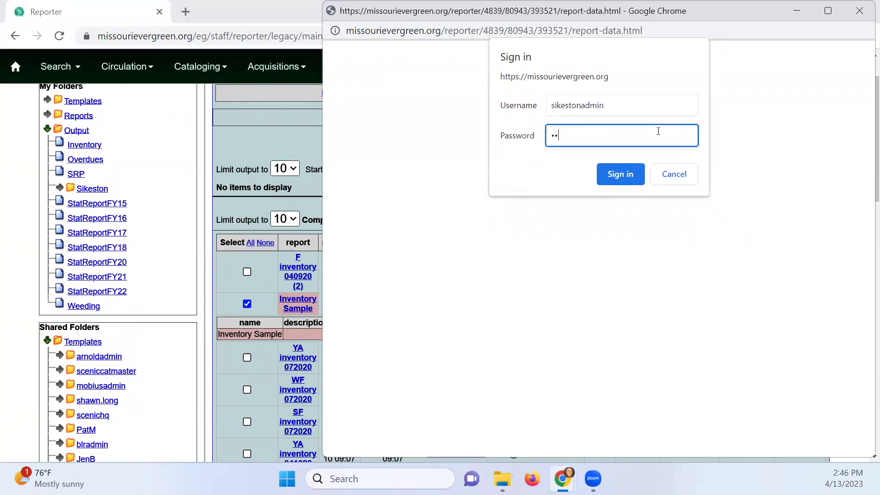
type("•••••••••")
key("Return")
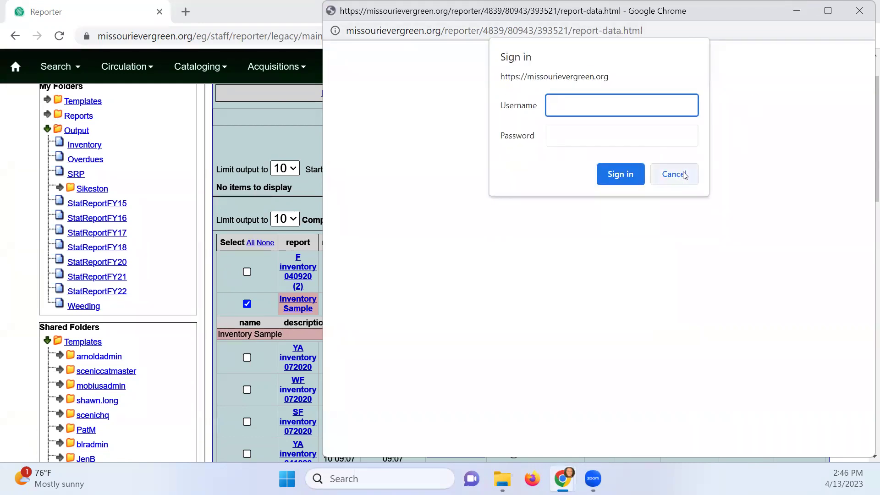
left_click(674, 174)
left_click(859, 11)
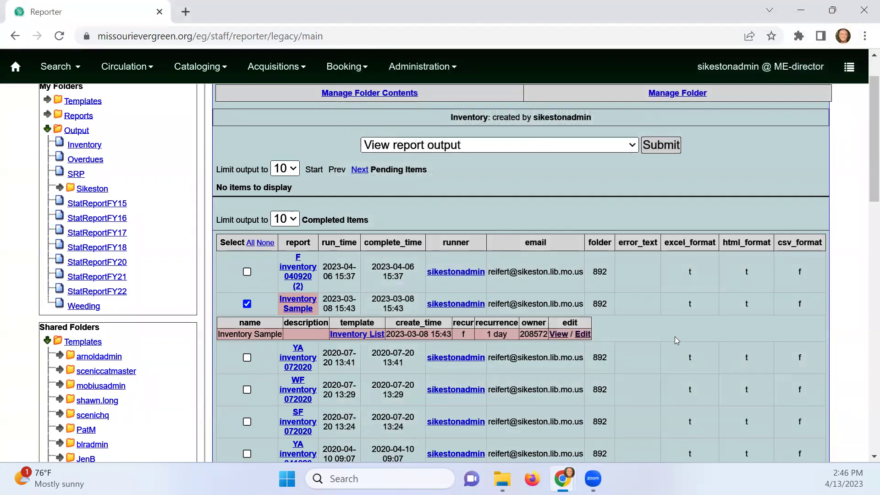
View the Inventory Sample report definition and select its template description text
left_click(557, 334)
scroll(451, 169, "up", 1)
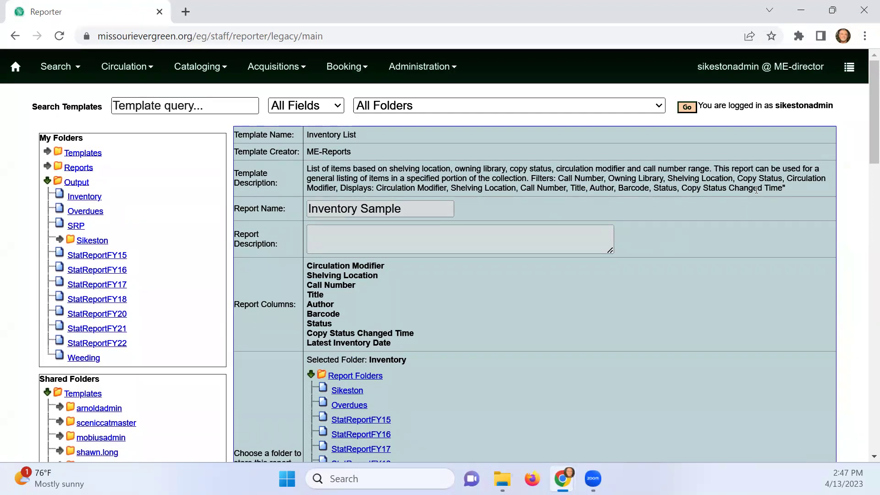
left_click_drag(784, 189, 278, 164)
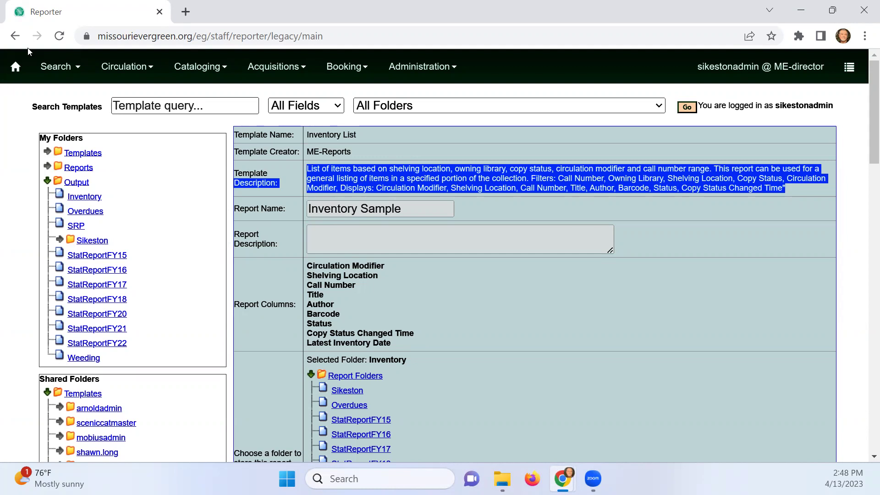
left_click(129, 68)
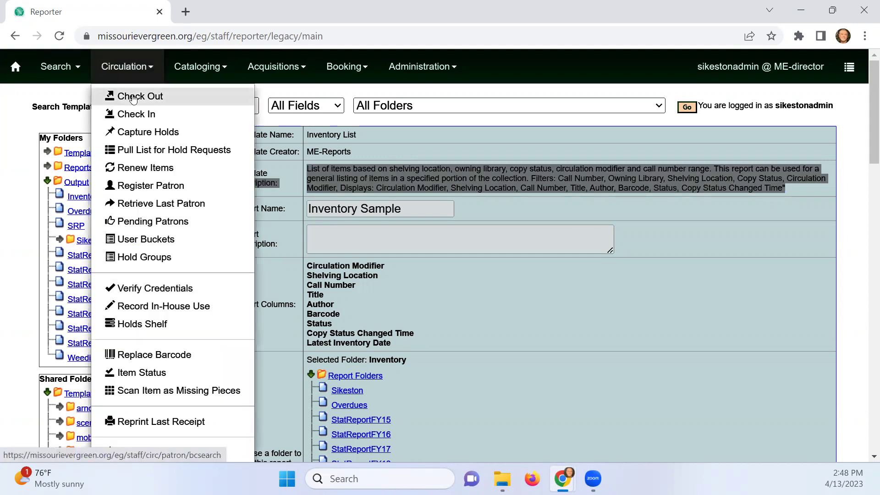
left_click(133, 96)
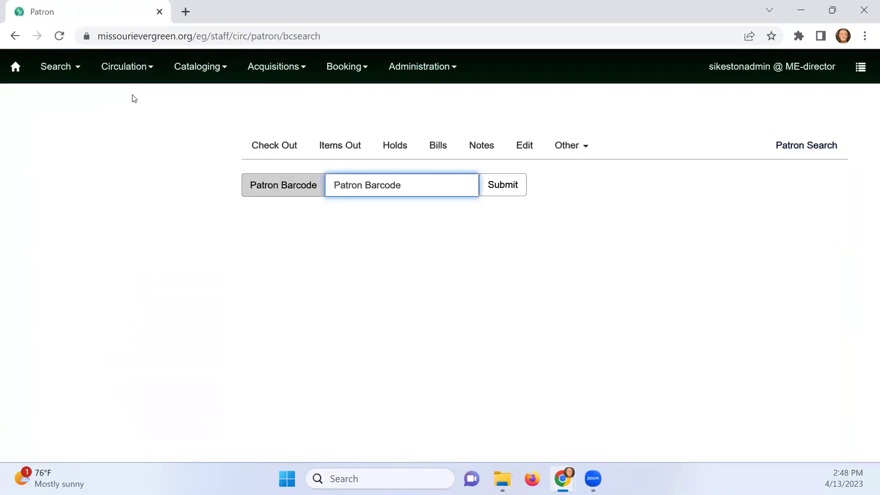
left_click(128, 67)
left_click(142, 99)
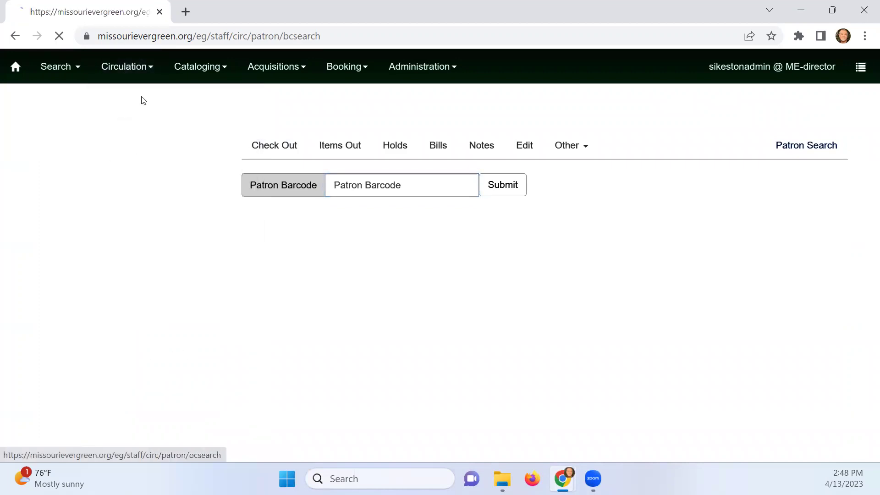
left_click(115, 68)
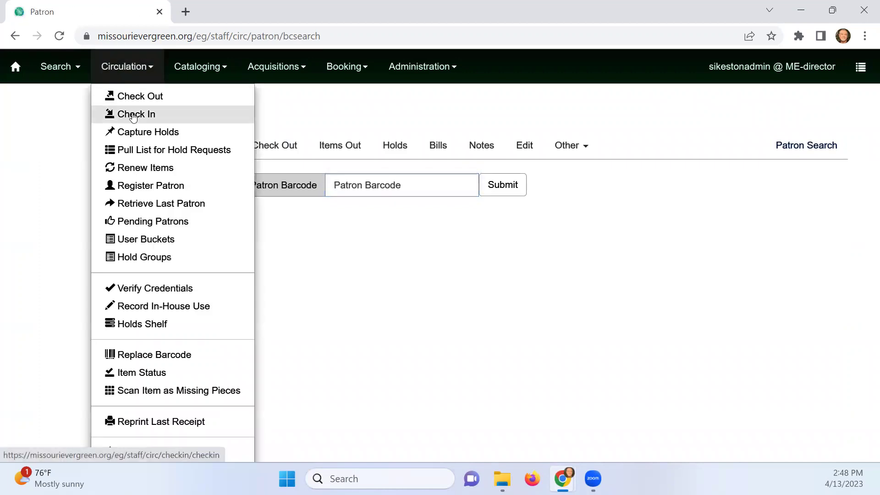
left_click(133, 117)
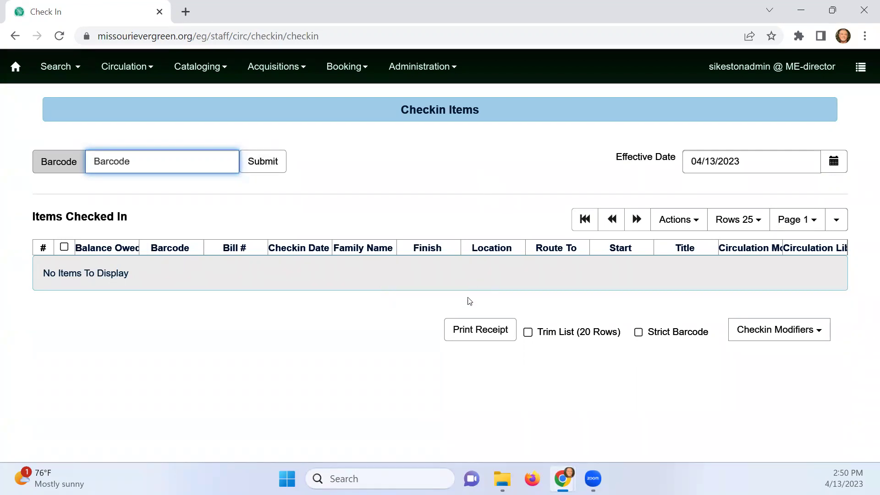
left_click(478, 337)
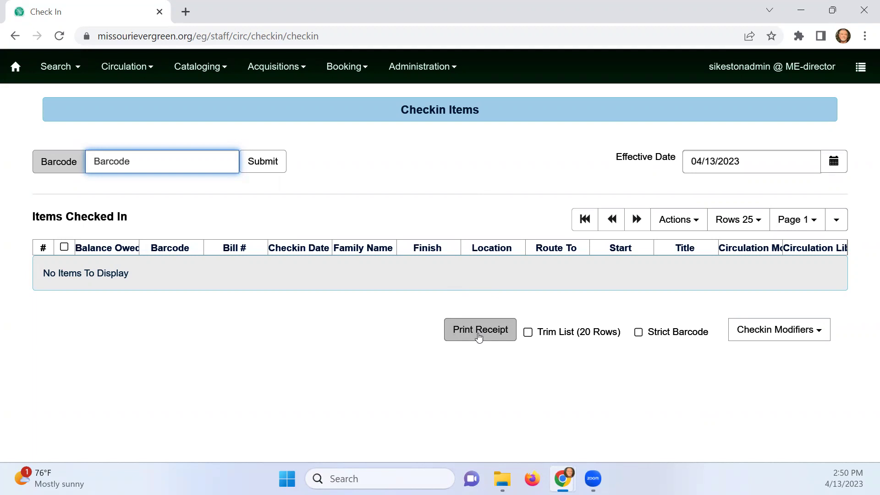
Turn on the Update Inventory check-in modifier and return focus to the Barcode field
left_click(787, 334)
scroll(786, 333, "down", 2)
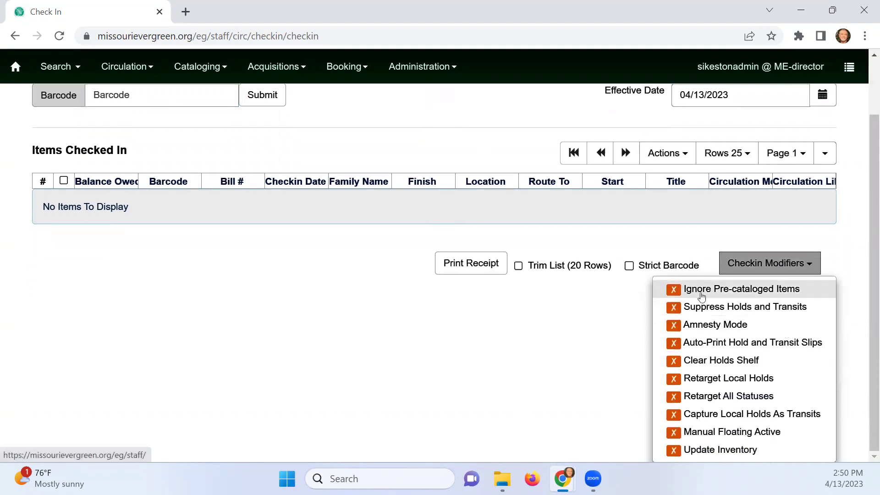
left_click(675, 450)
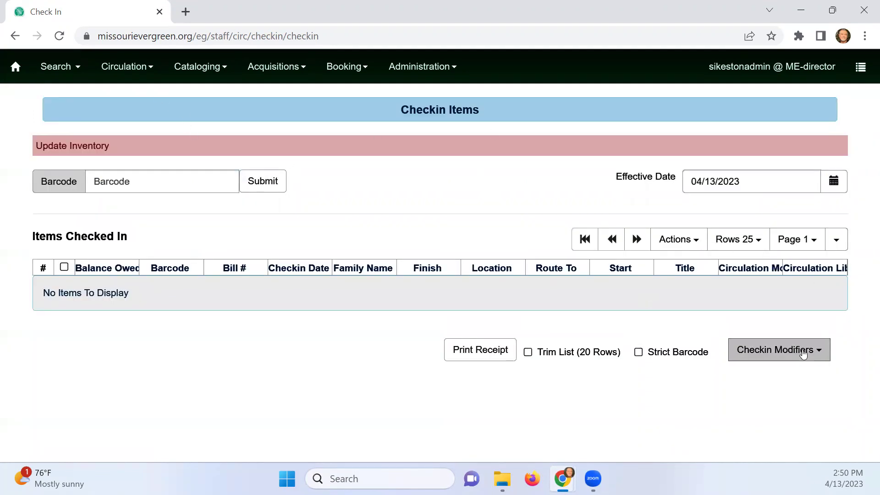
left_click(761, 350)
scroll(746, 434, "down", 2)
scroll(353, 343, "up", 2)
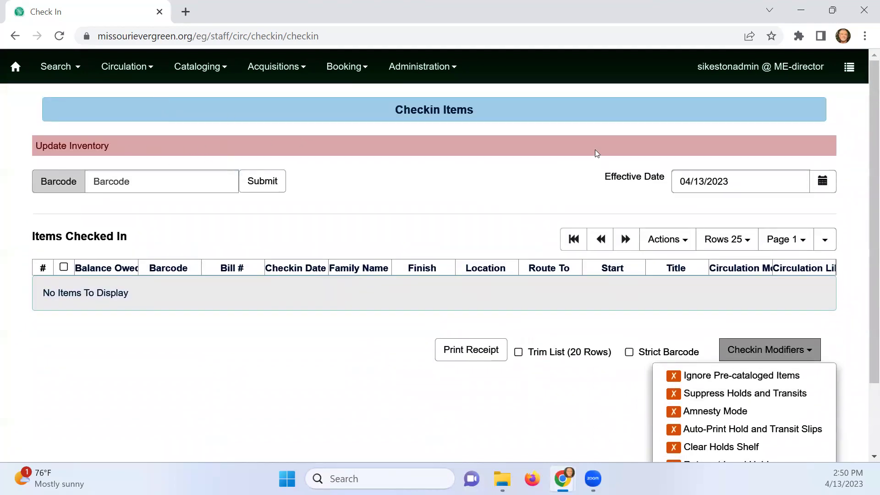
left_click(163, 186)
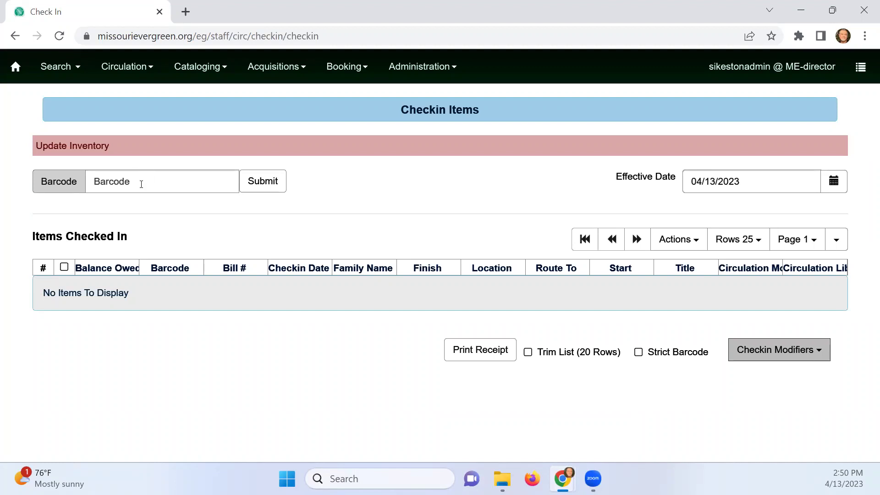
left_click(141, 184)
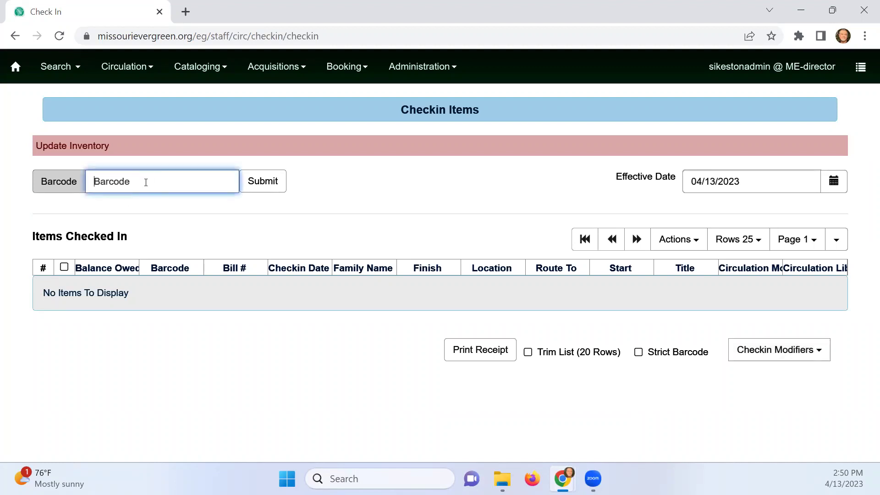
Go to Administration > Reports and open the My Folders > Output > Inventory folder
left_click(428, 67)
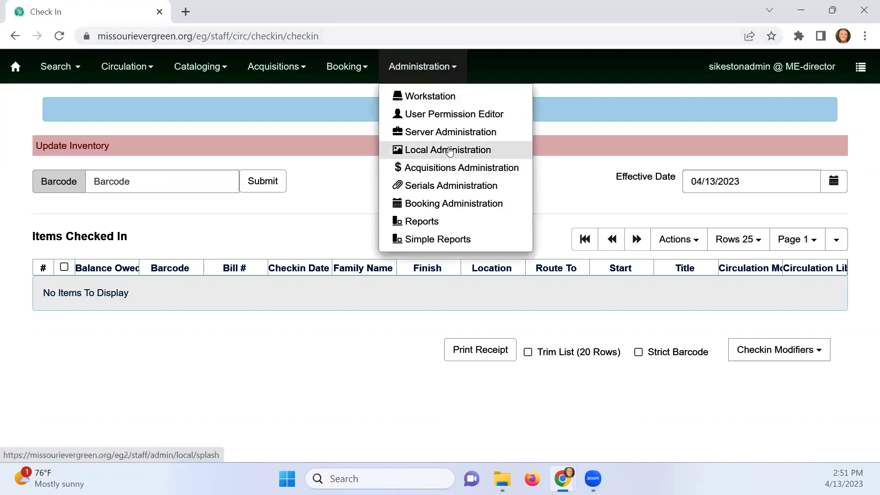
left_click(441, 227)
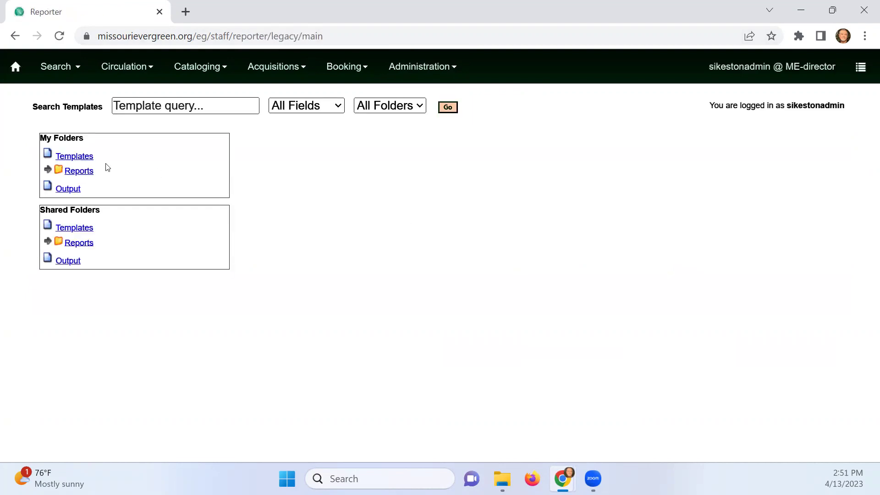
left_click(48, 181)
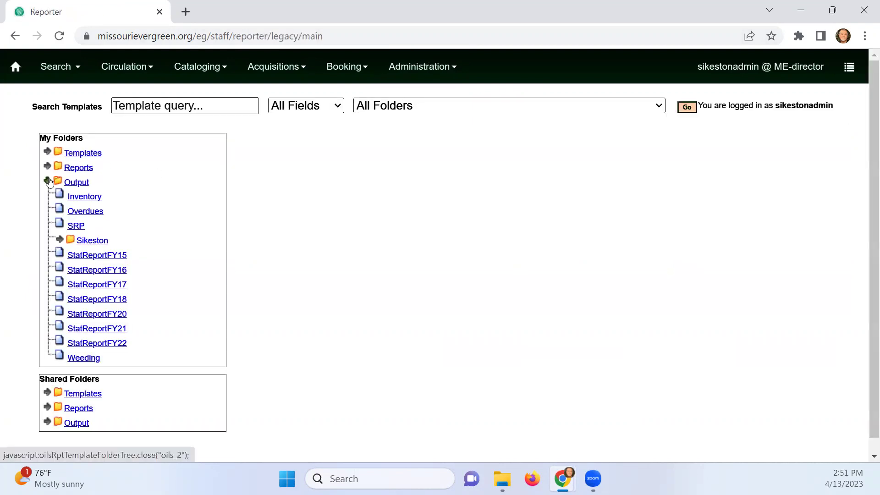
left_click(79, 200)
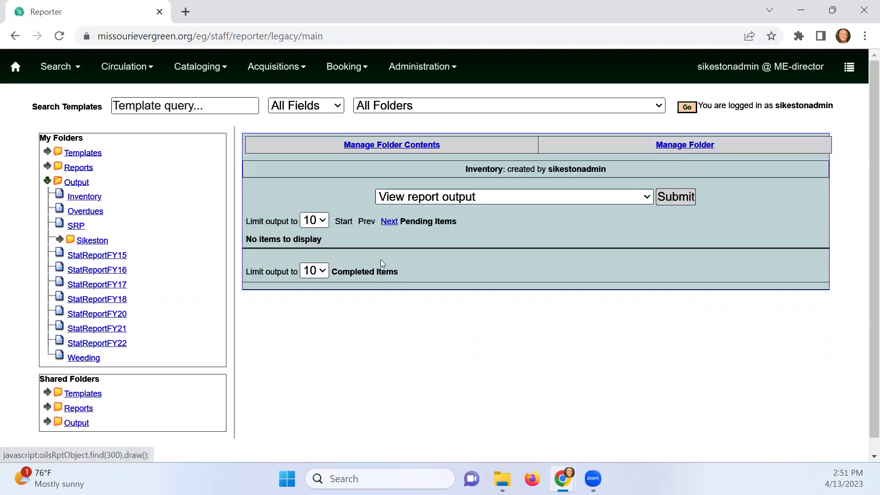
scroll(344, 320, "down", 5)
scroll(344, 320, "up", 5)
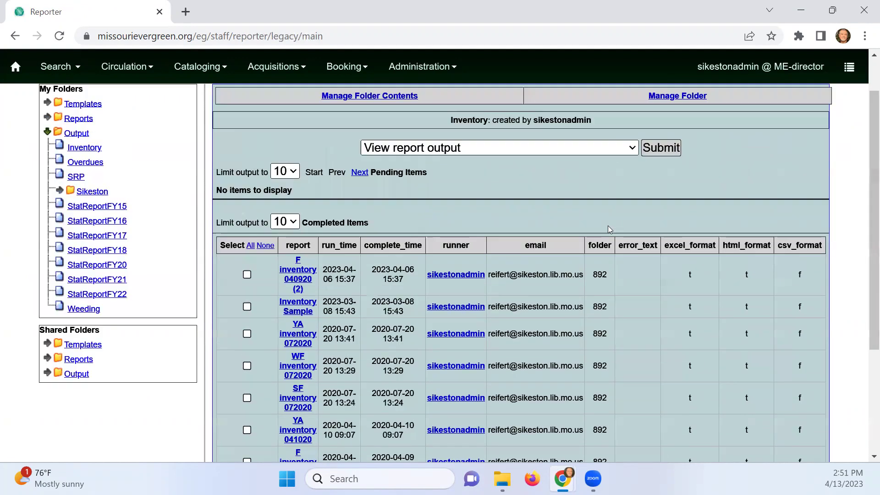
Set the Completed Items Limit to show 50 report outputs
left_click(292, 267)
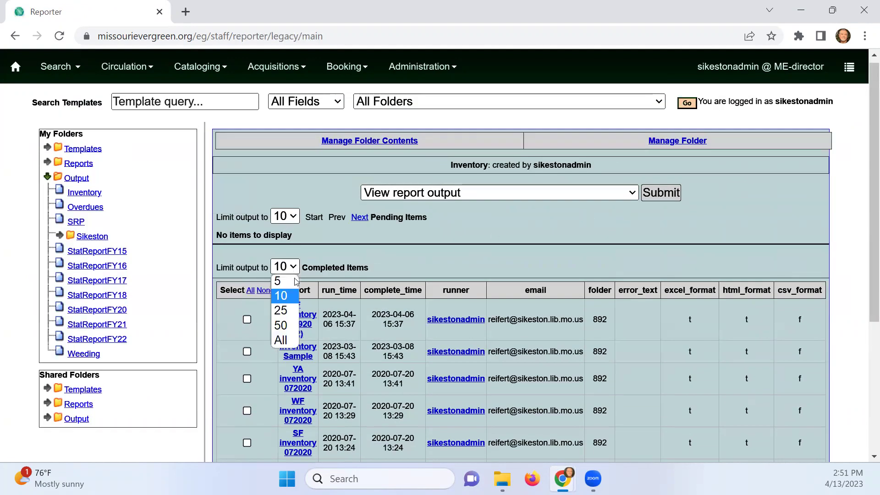
left_click(295, 308)
scroll(300, 317, "down", 6)
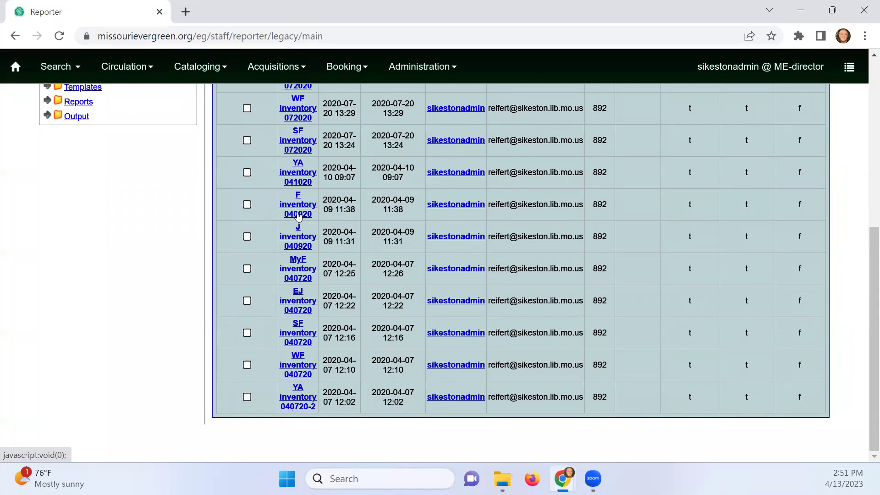
scroll(295, 184, "up", 5)
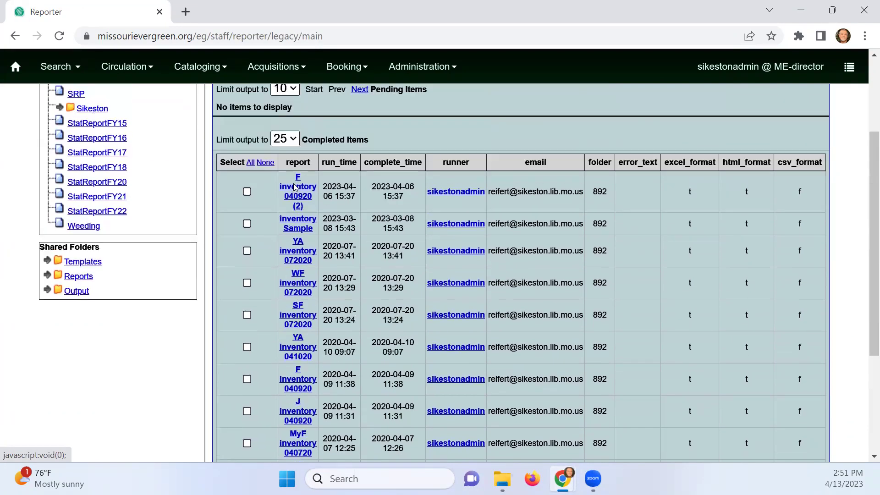
left_click(293, 173)
left_click(280, 229)
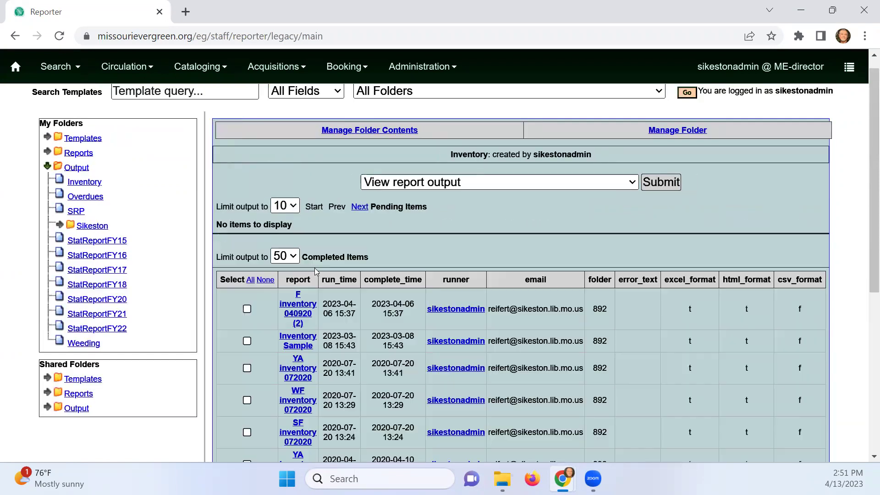
scroll(278, 413, "down", 6)
scroll(278, 439, "up", 5)
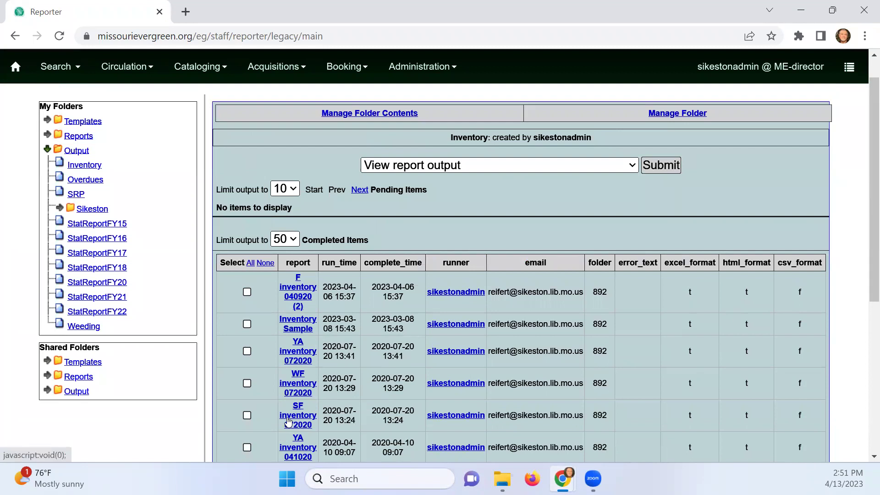
scroll(289, 420, "down", 3)
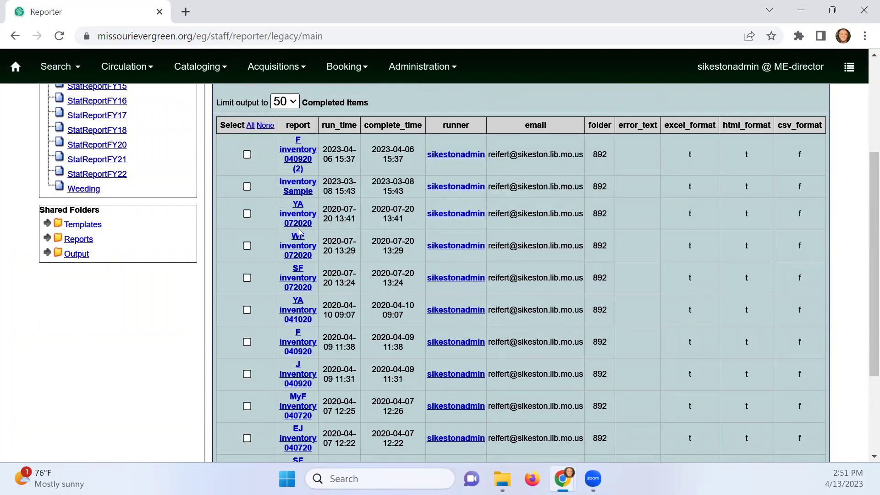
Check the WF inventory 072020 output, close its unauthorized window, then open My Folders > Reports > Inventory
left_click(297, 246)
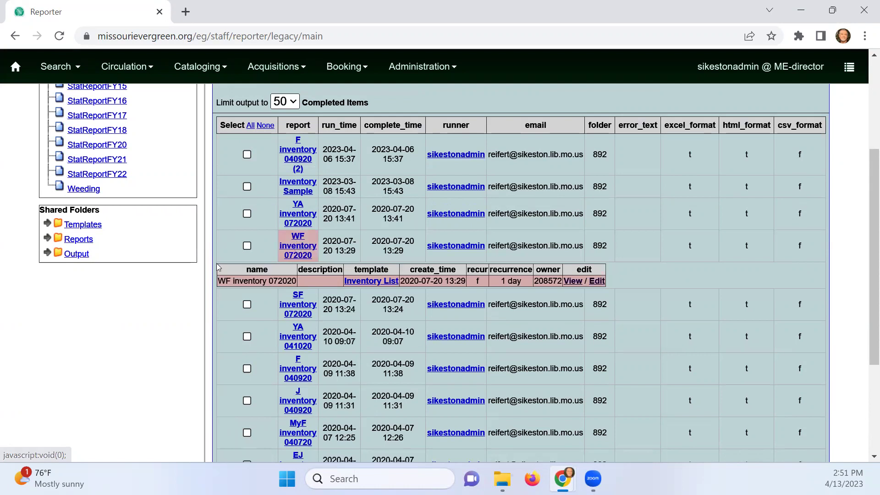
left_click(247, 246)
left_click(573, 281)
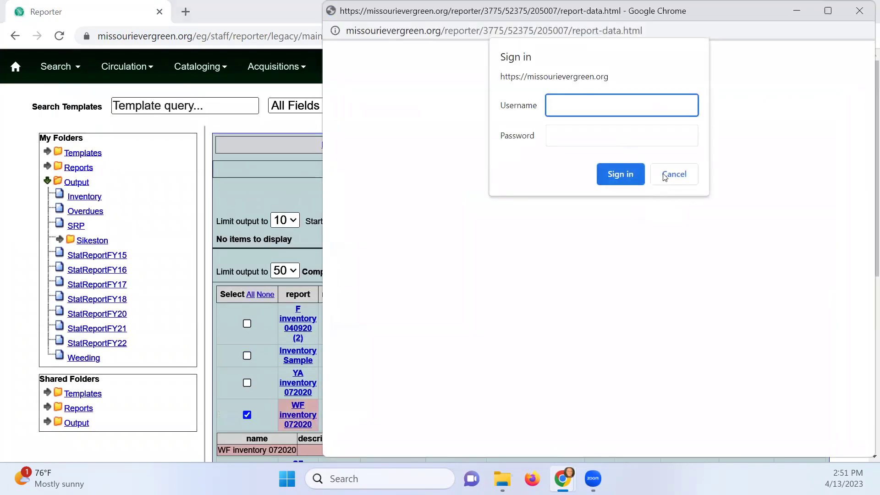
left_click(665, 175)
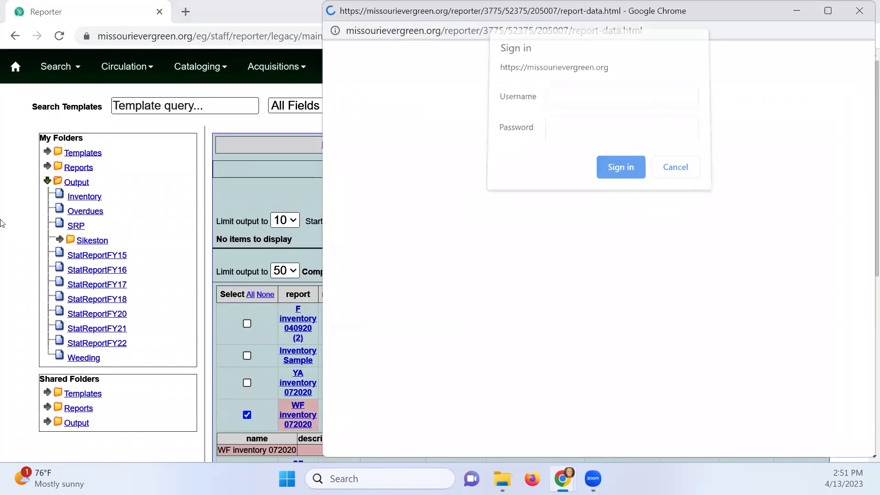
left_click(837, 29)
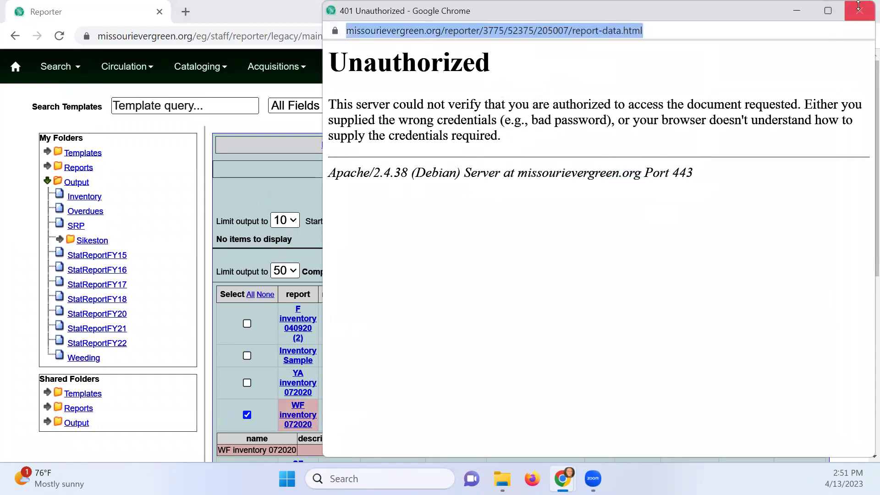
left_click(860, 10)
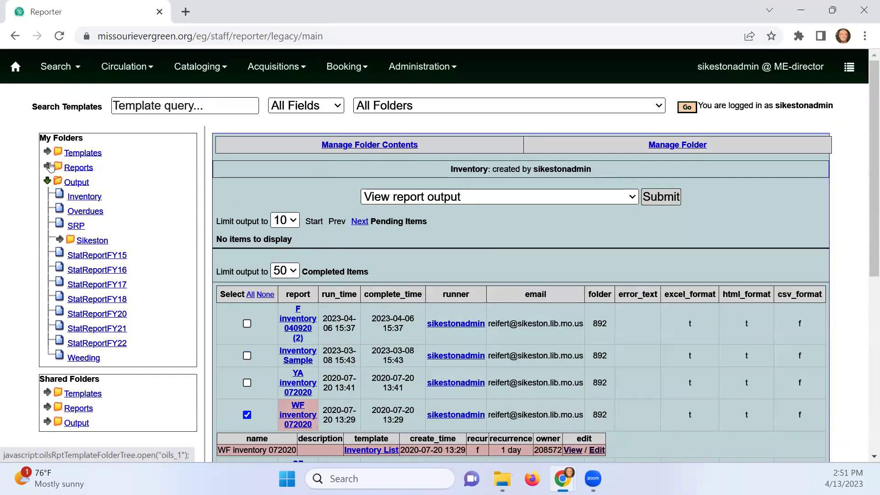
left_click(48, 167)
left_click(85, 183)
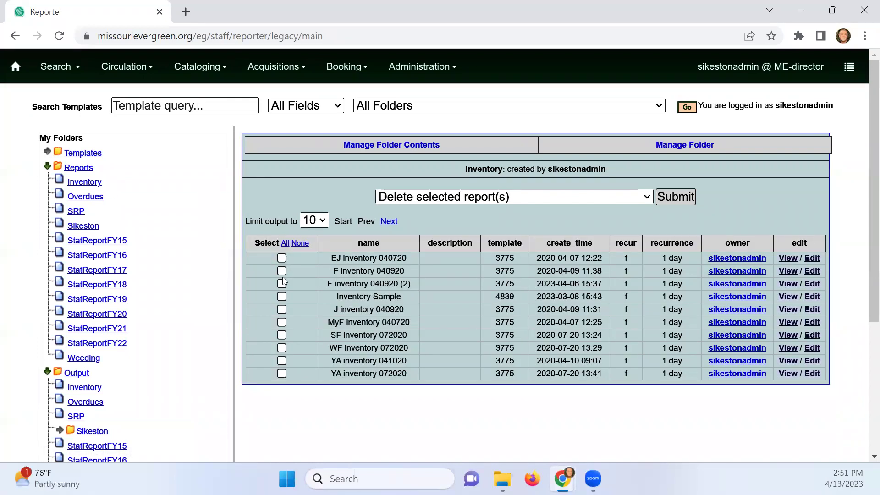
Browse shared ME-Reports to Library Collections (ME) and list the Lists (ME) templates
left_click(281, 284)
scroll(67, 345, "down", 4)
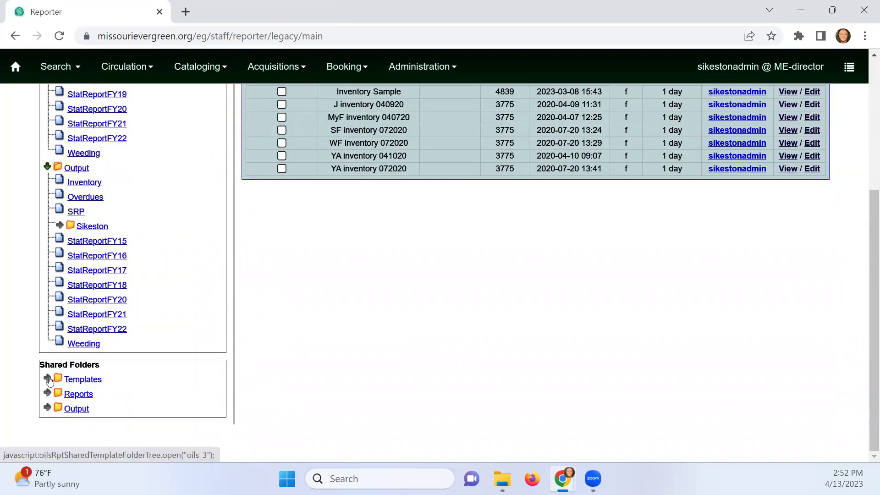
left_click(48, 379)
scroll(60, 321, "down", 4)
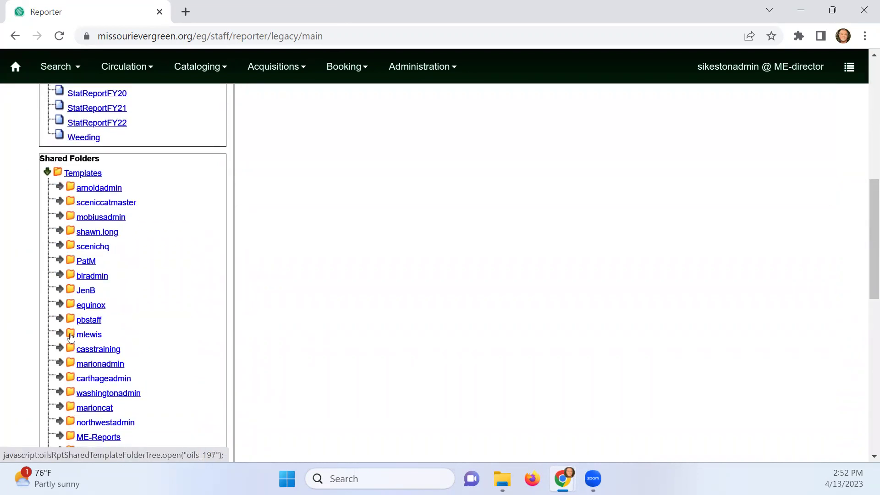
left_click(61, 304)
left_click(61, 305)
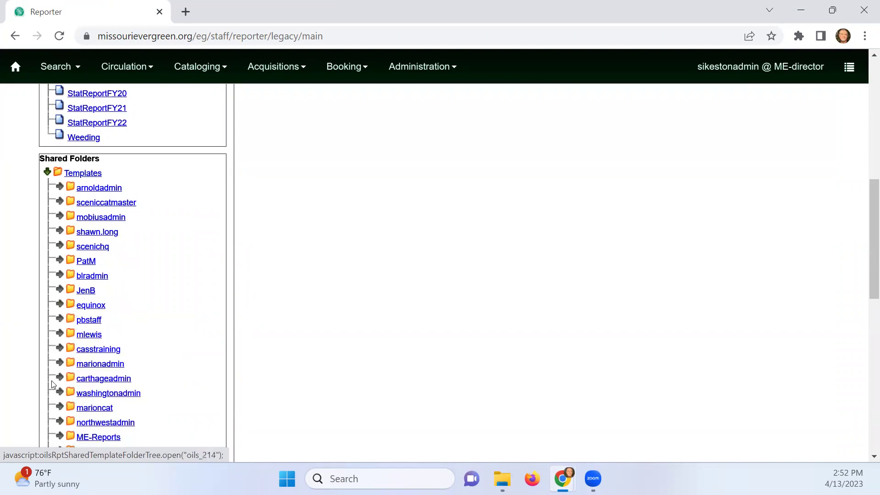
left_click(60, 437)
scroll(96, 376, "down", 7)
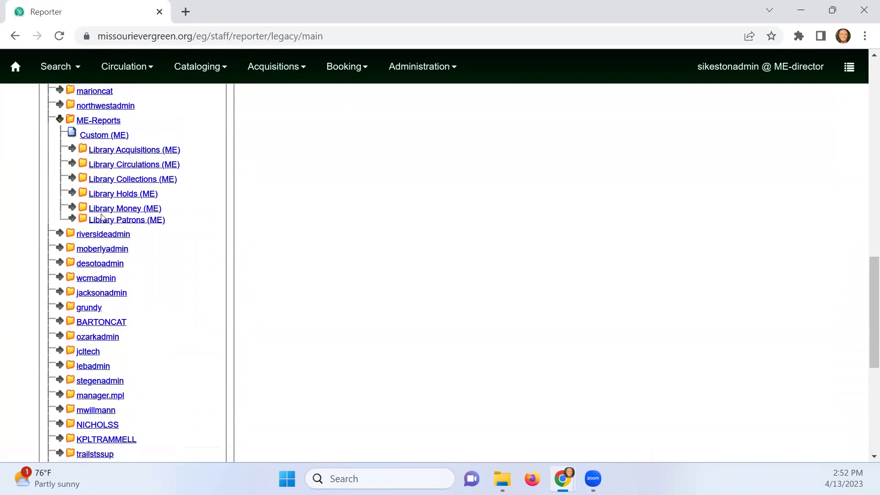
scroll(101, 218, "up", 1)
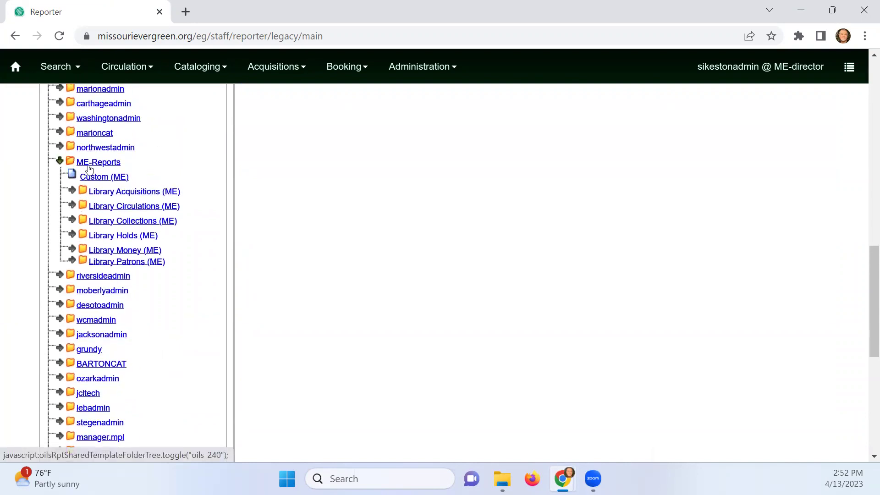
left_click(72, 219)
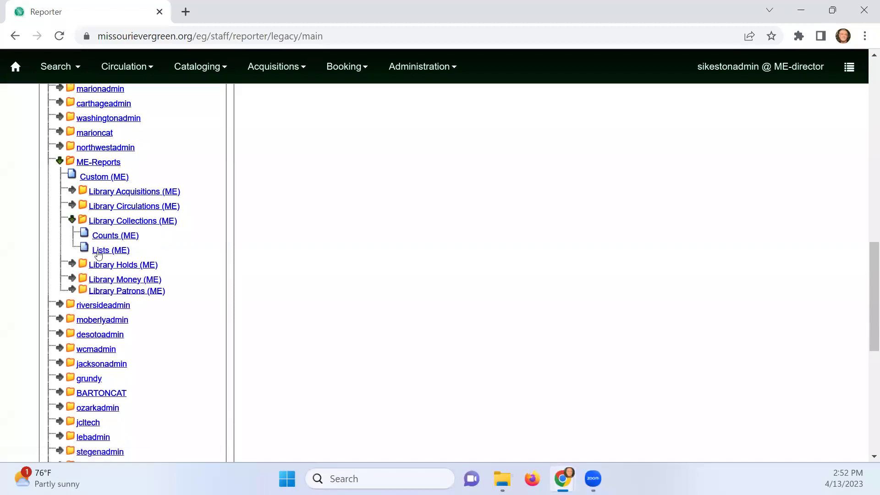
left_click(97, 252)
scroll(315, 291, "up", 7)
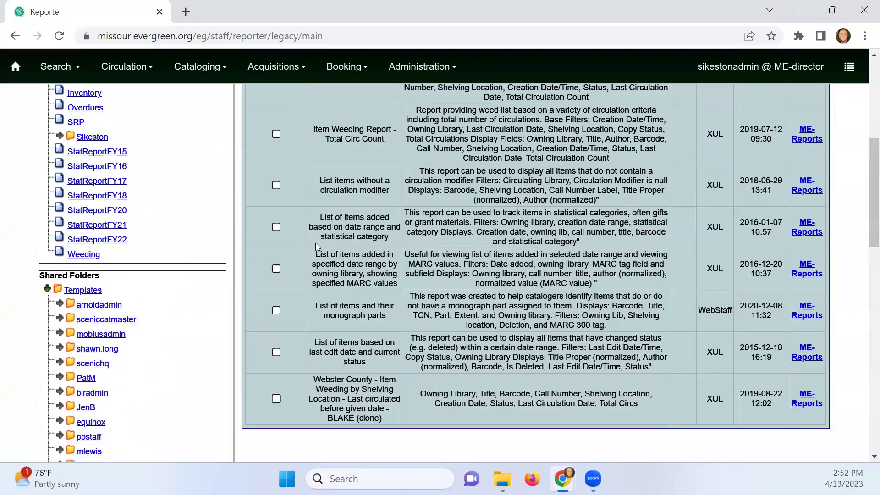
Create a new report from the Inventory List template named '400s inventory 041323'
left_click(276, 235)
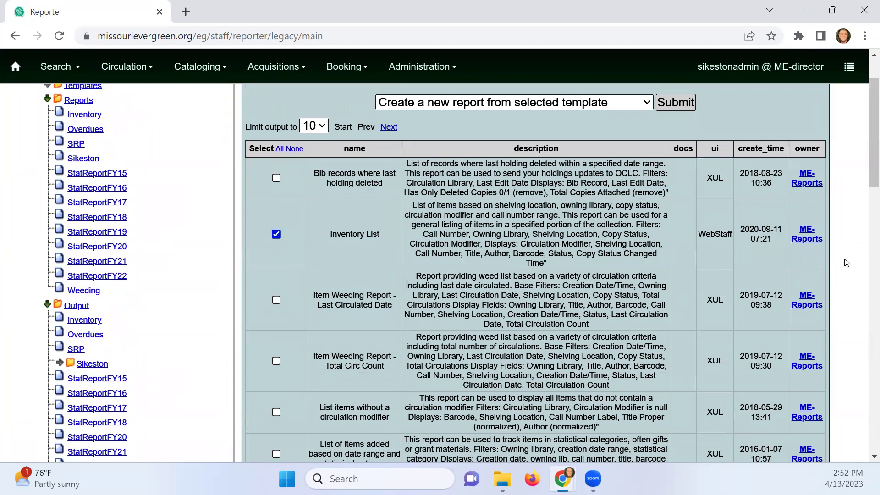
left_click(681, 106)
left_click(434, 141)
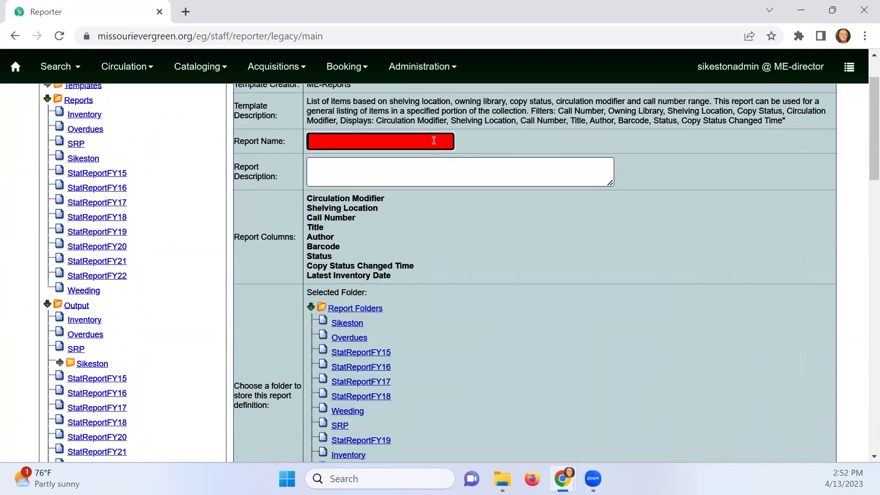
type("4ooa")
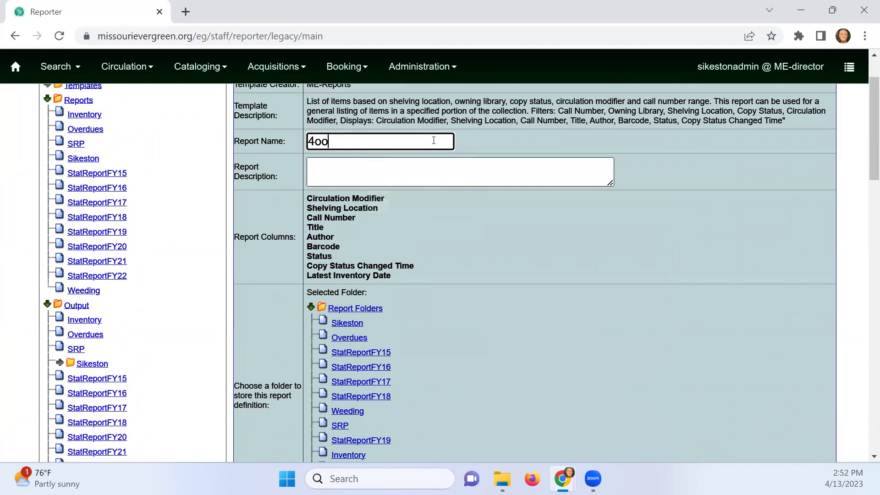
key("BackSpace")
key("BackSpace")
key("BackSpace")
key("BackSpace")
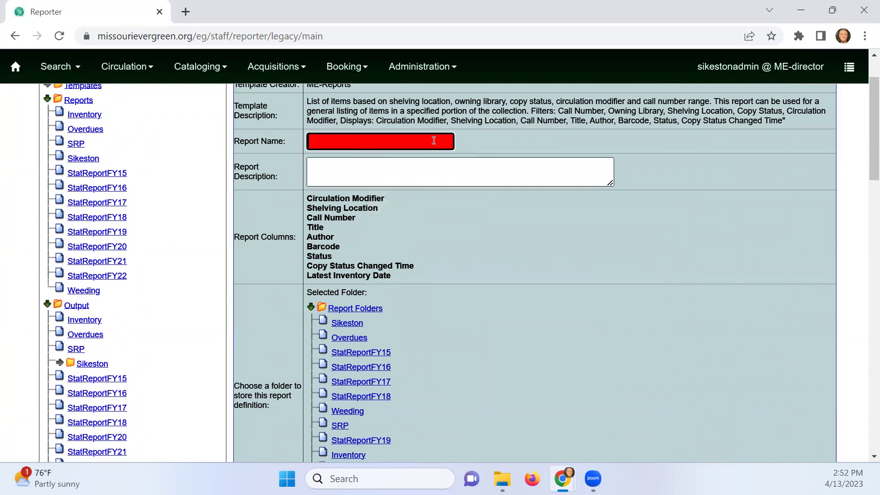
type("400w")
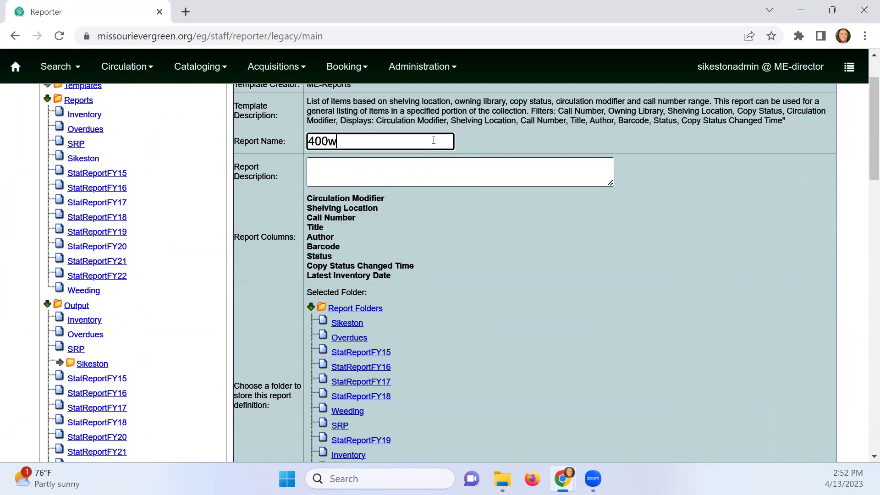
type(" o")
key("BackSpace")
type("iven===")
key("BackSpace")
key("BackSpace")
key("BackSpace")
key("BackSpace")
key("BackSpace")
key("BackSpace")
type("nventory -41")
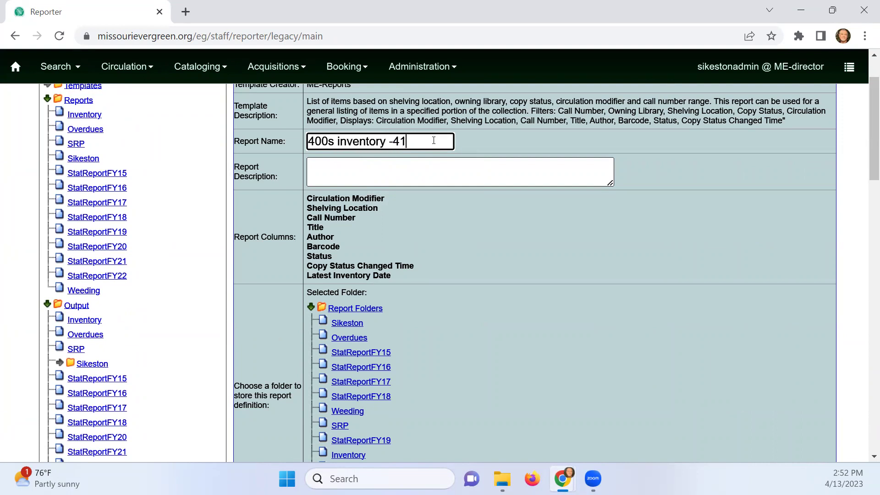
type("03")
type("13")
type("203")
key("BackSpace")
File the report definition in the Inventory folder and add SKPL as owning library
scroll(316, 355, "down", 1)
left_click(346, 386)
scroll(457, 367, "down", 5)
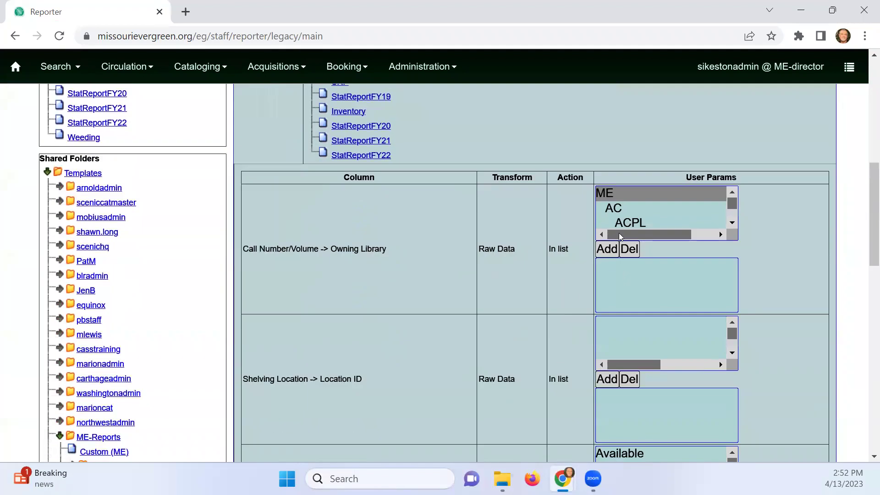
left_click(631, 221)
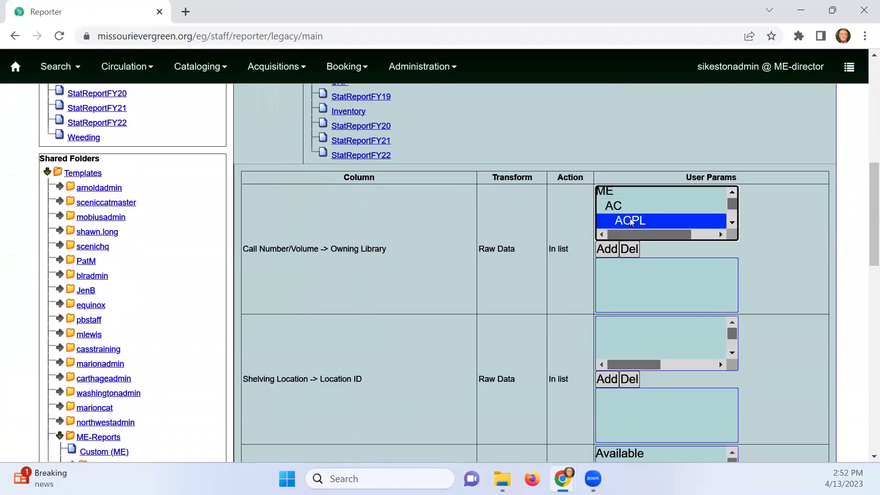
type("sk")
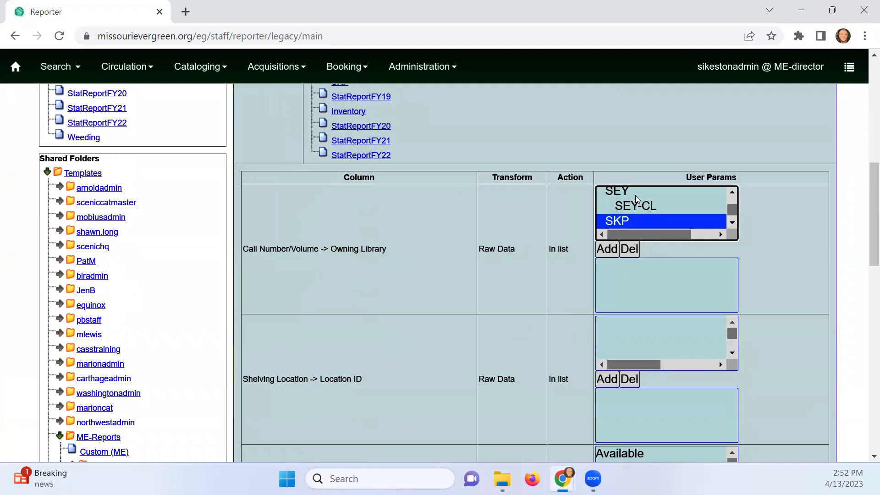
left_click(732, 222)
left_click(732, 222)
left_click(661, 212)
left_click(606, 251)
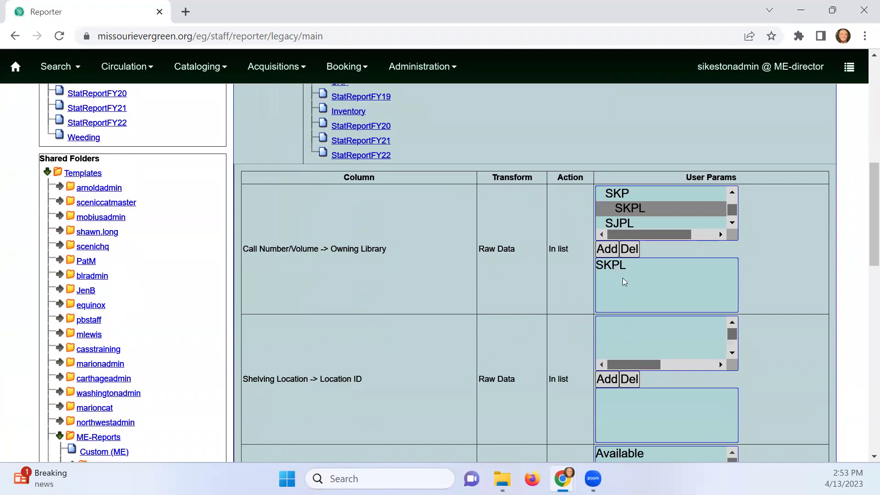
Add every item status, from Available to the end, to the status filter
scroll(623, 278, "down", 3)
left_click(691, 331)
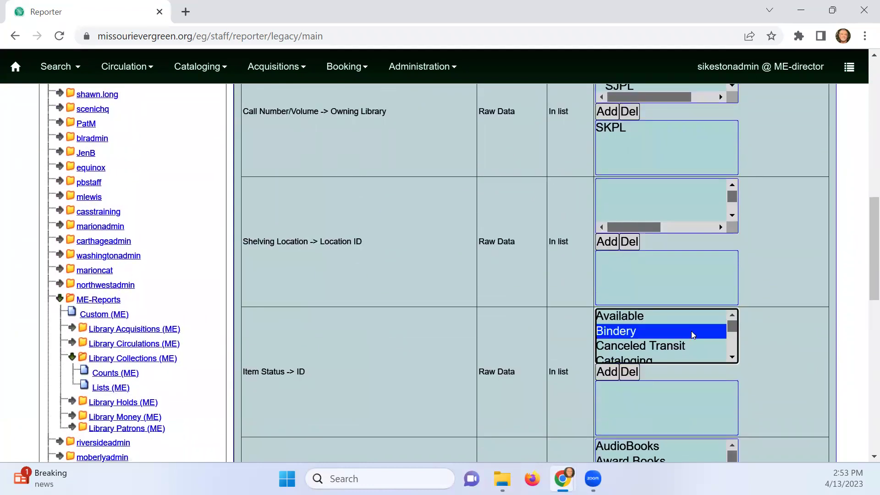
left_click(670, 317)
key("shift+End")
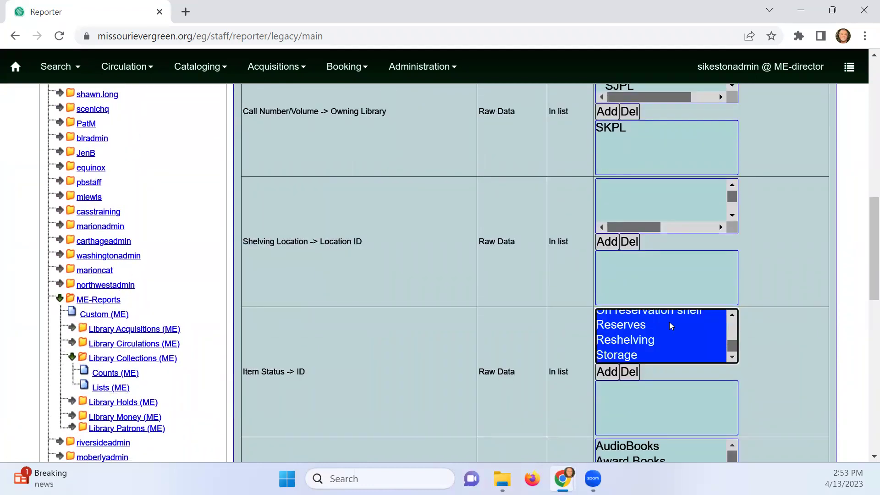
left_click(606, 372)
Add Books to the circulation modifier filter
scroll(618, 348, "down", 3)
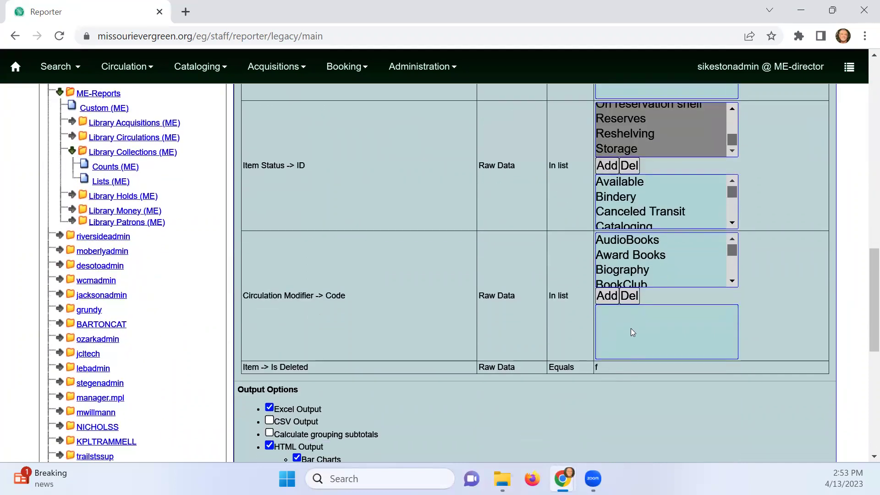
scroll(637, 317, "up", 1)
scroll(647, 320, "down", 3)
scroll(646, 321, "up", 2)
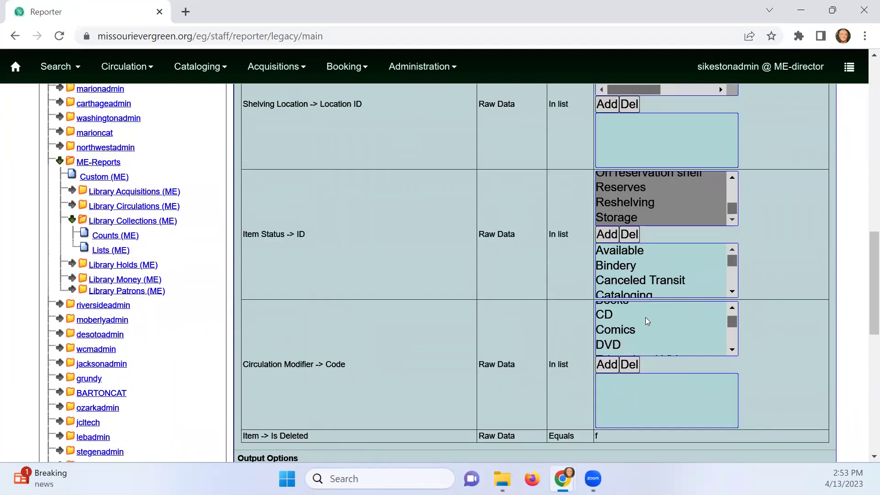
left_click(621, 305)
left_click(607, 365)
Add shelving location 400 - 499 to the shelving location filter
scroll(623, 351, "up", 2)
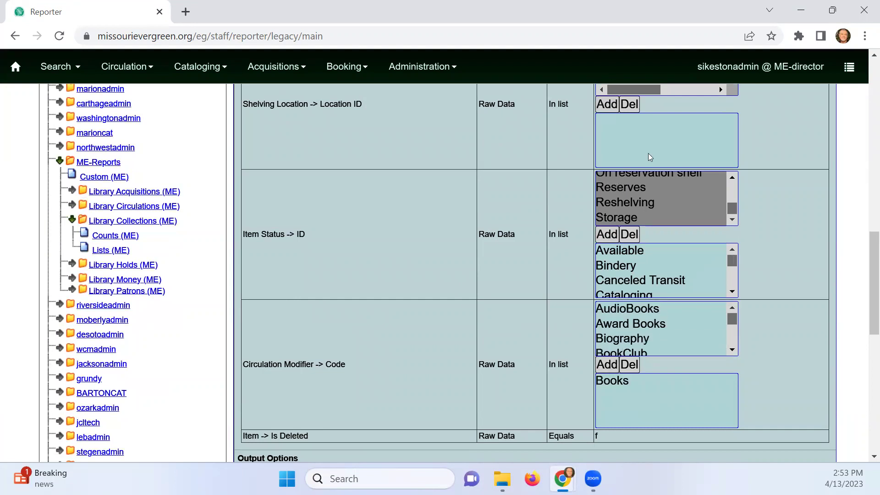
scroll(623, 350, "up", 3)
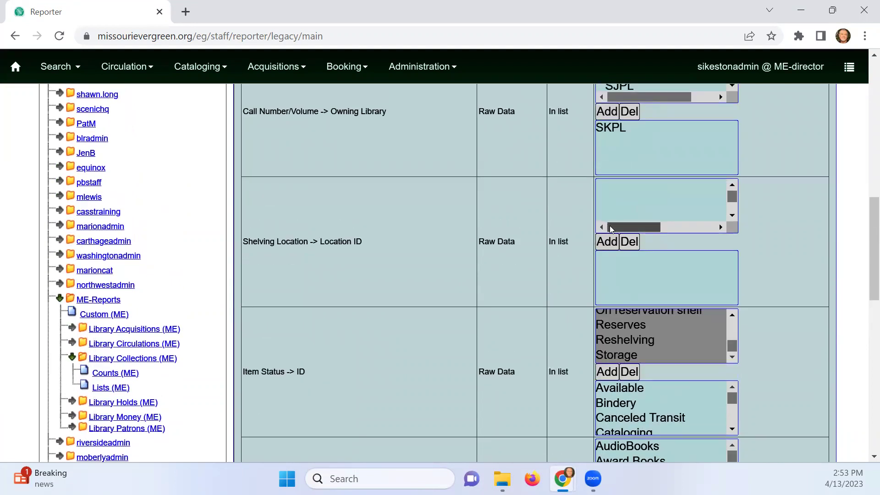
left_click(625, 200)
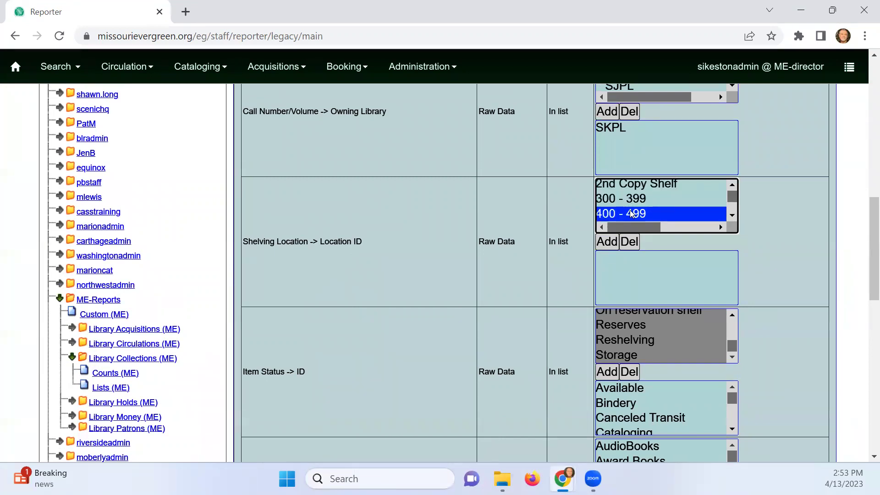
left_click(607, 241)
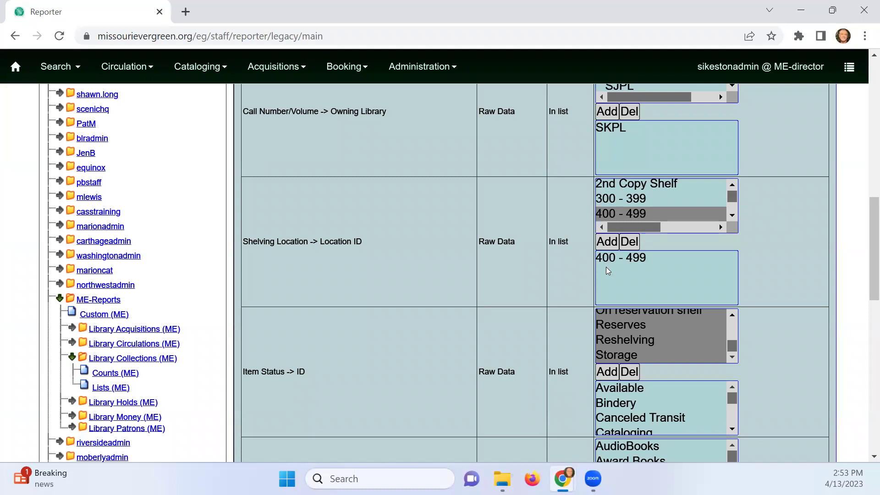
scroll(605, 263, "down", 9)
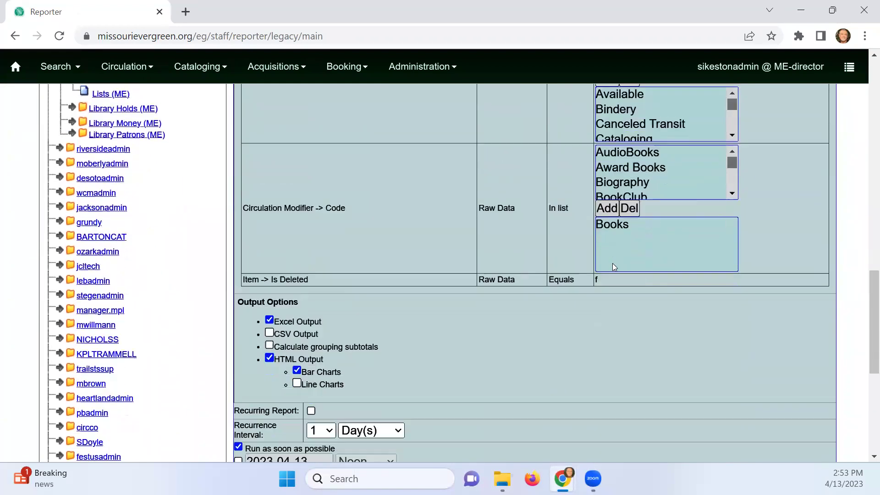
Set the output folder to Inventory, save the report, and acknowledge the success alert
scroll(469, 311, "down", 4)
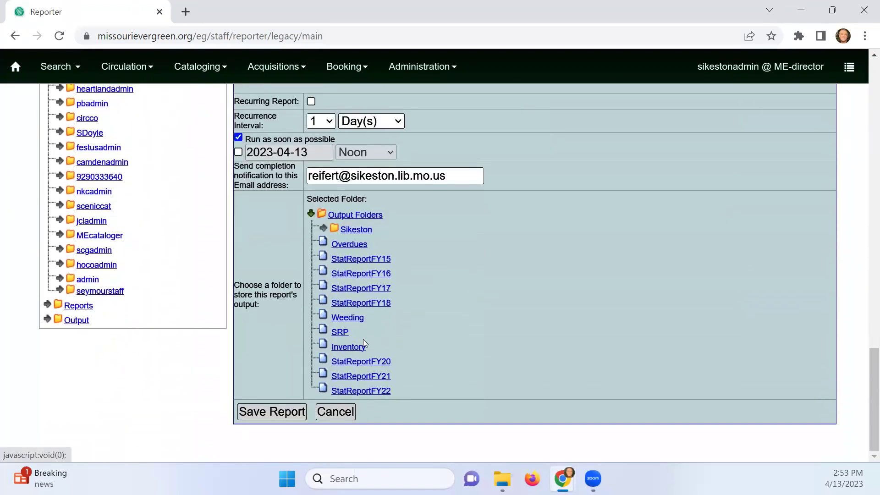
left_click(358, 348)
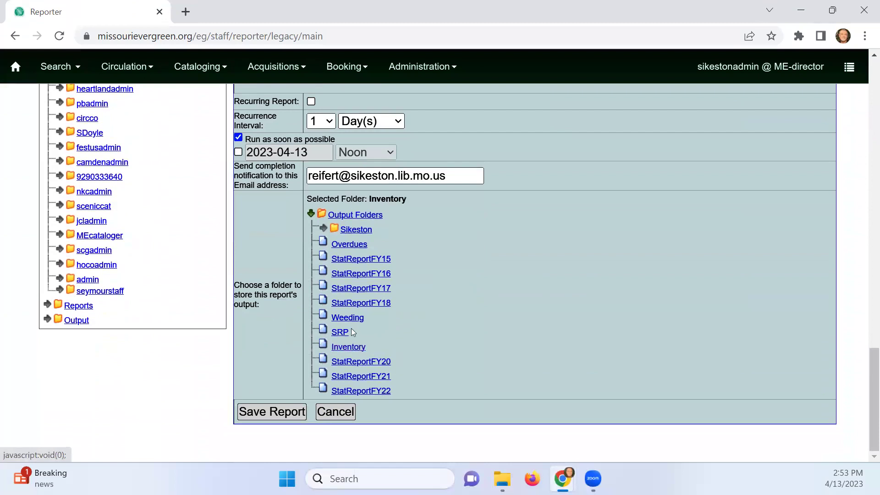
left_click(294, 413)
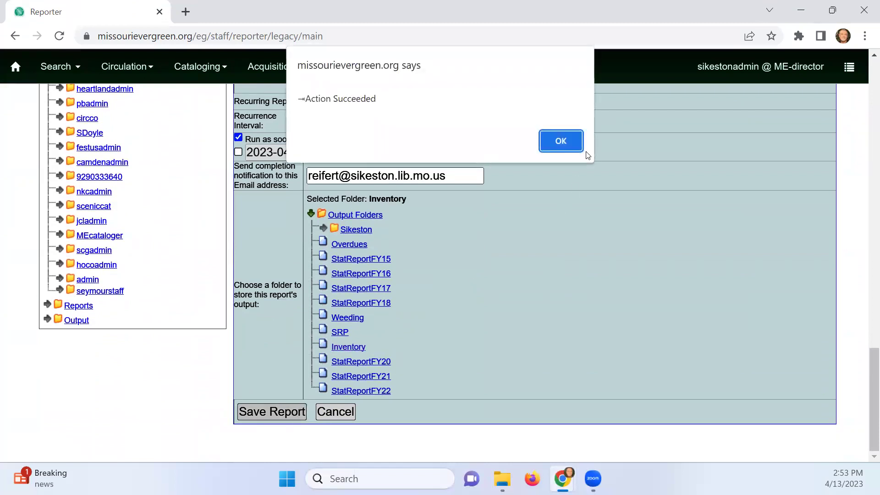
left_click(564, 145)
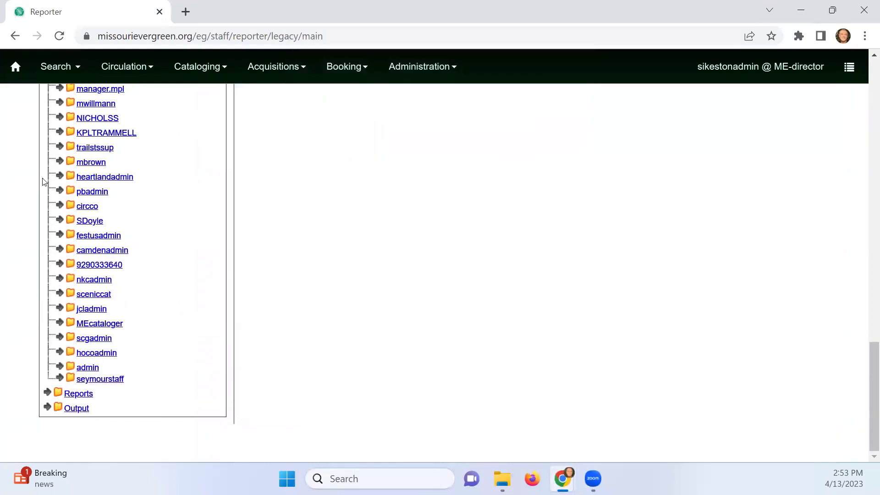
scroll(161, 239, "up", 6)
scroll(161, 239, "up", 5)
scroll(163, 238, "up", 3)
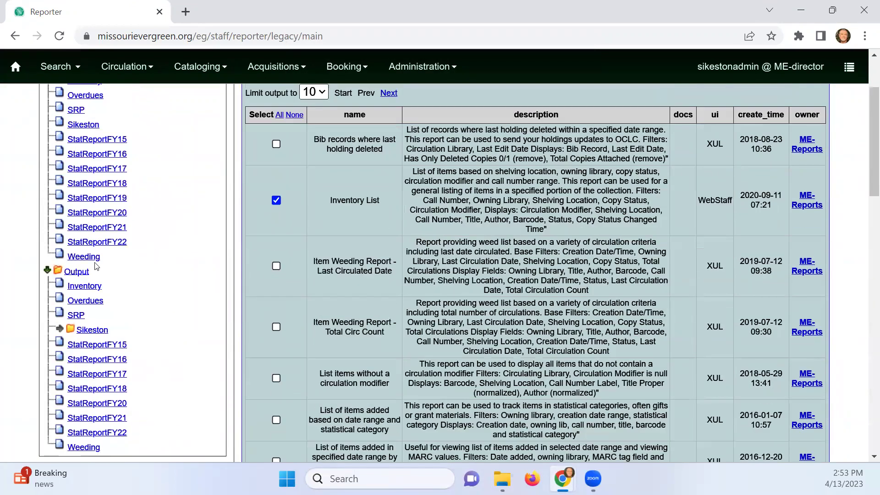
Refresh Inventory outputs until 400s inventory 041323 is completed, then view its output
left_click(82, 288)
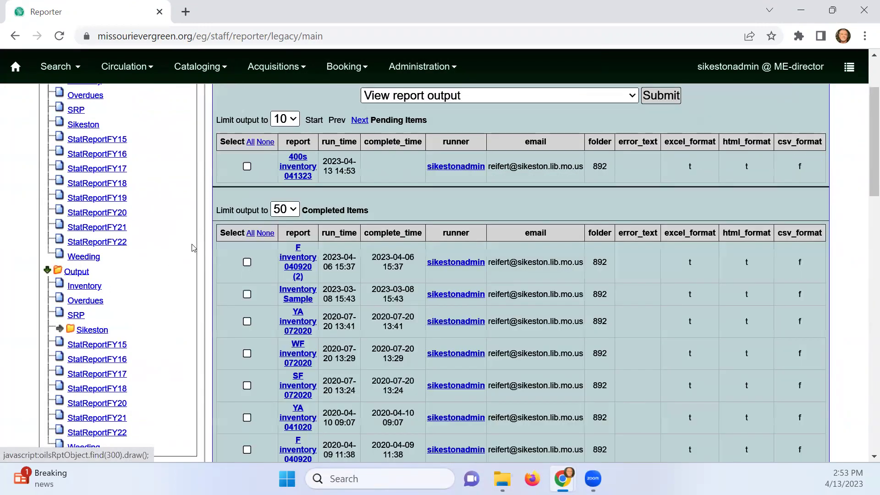
left_click(246, 167)
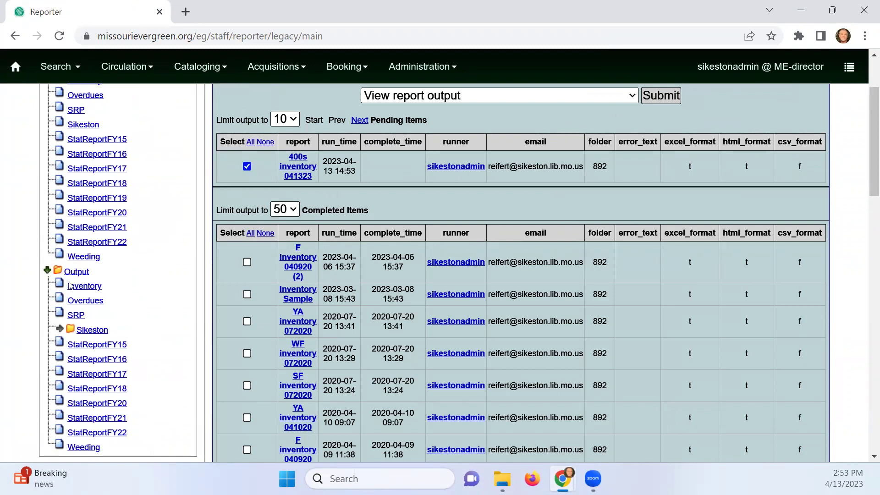
left_click(79, 287)
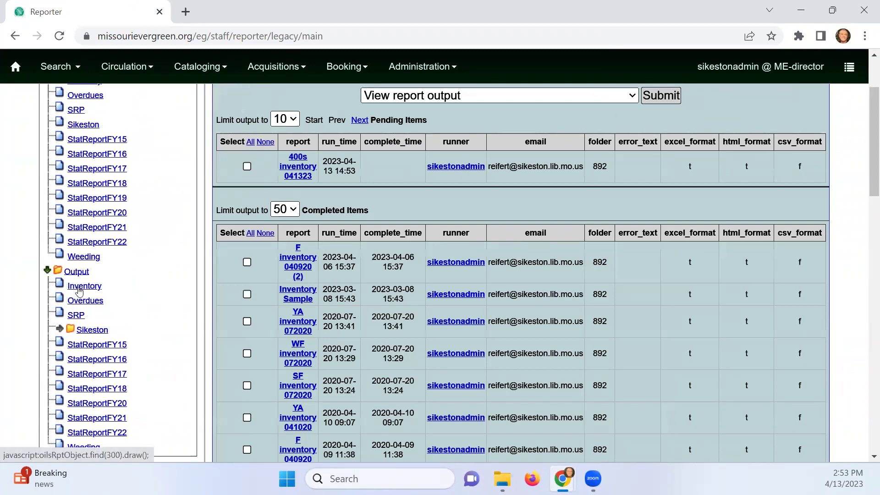
left_click(79, 289)
left_click(246, 217)
left_click(660, 95)
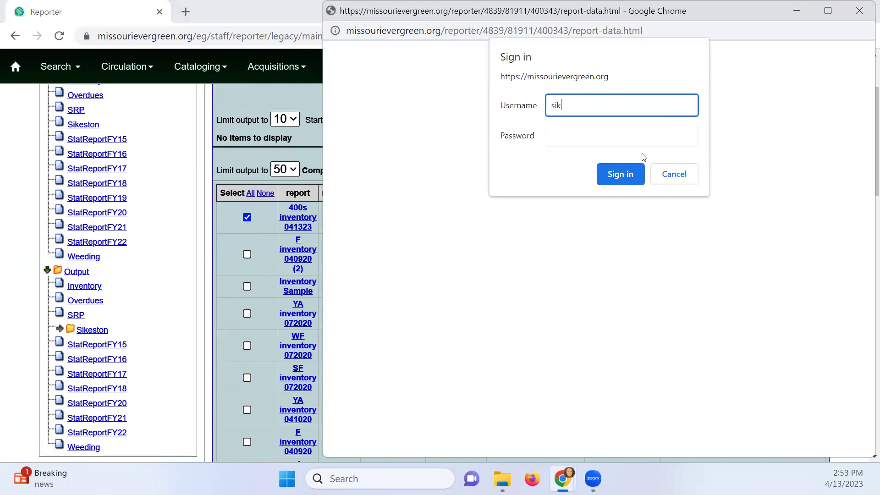
Try the admin credentials in the report-data sign-in, then cancel and close the 401 window
key("BackSpace")
key("BackSpace")
key("BackSpace")
type("sikestonpadl")
key("BackSpace")
key("BackSpace")
key("BackSpace")
key("BackSpace")
type("admin")
key("Tab")
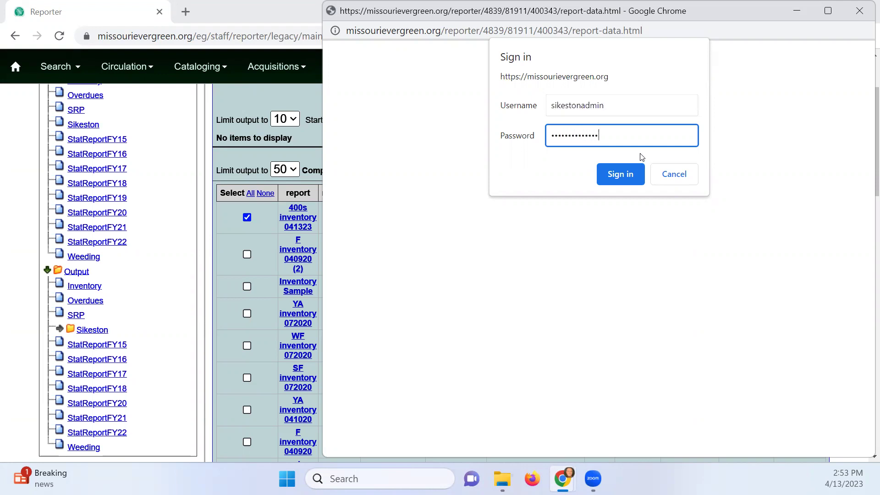
key("Return")
type("sikestonadmin")
key("Tab")
key("Return")
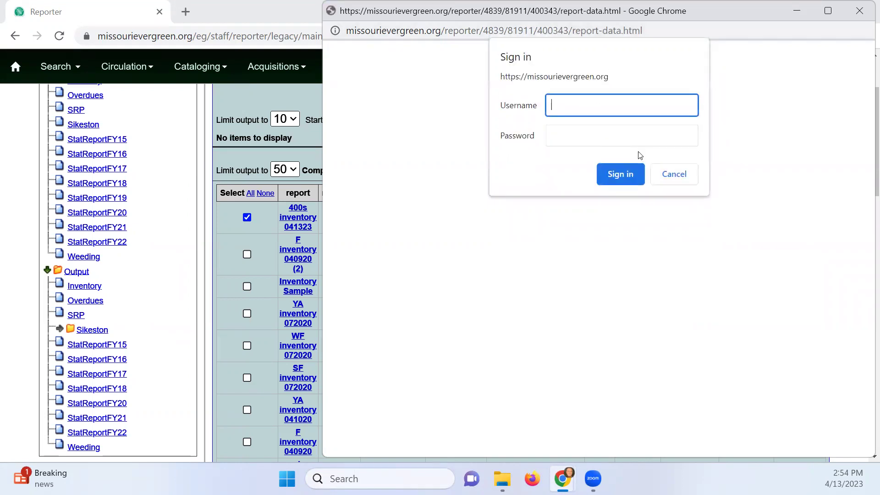
left_click(672, 173)
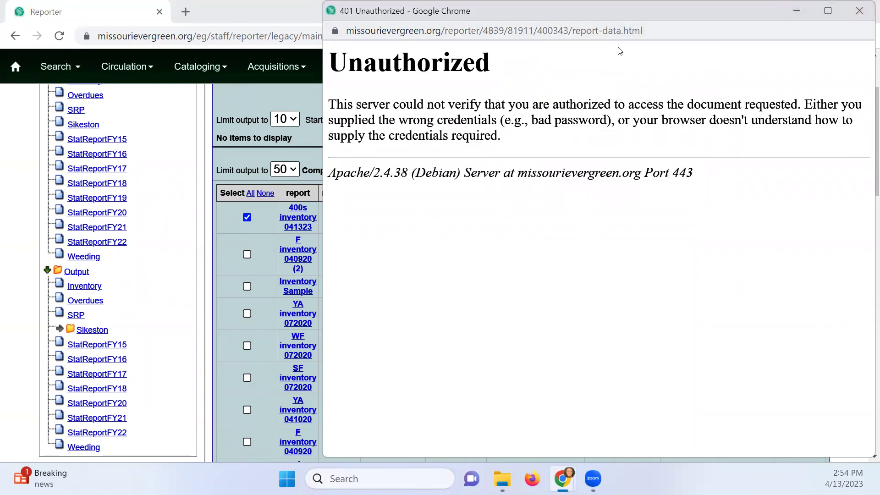
left_click(860, 11)
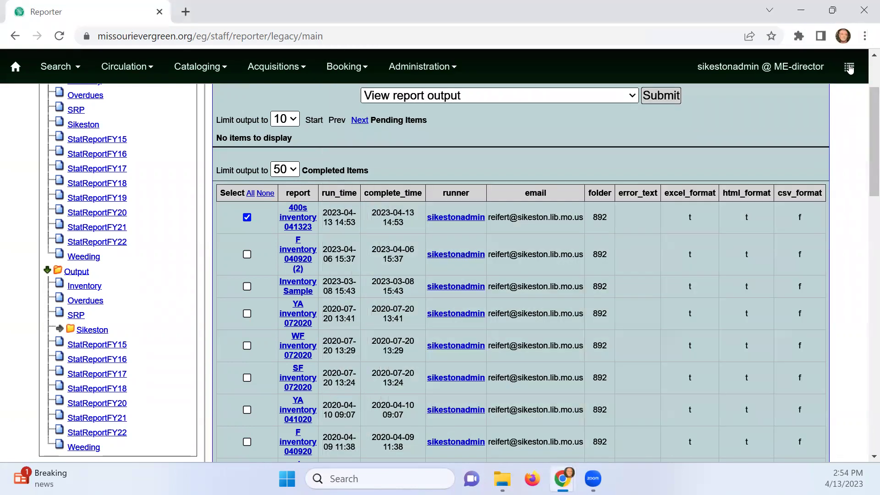
Log out and sign back in with the admin username and password
left_click(849, 67)
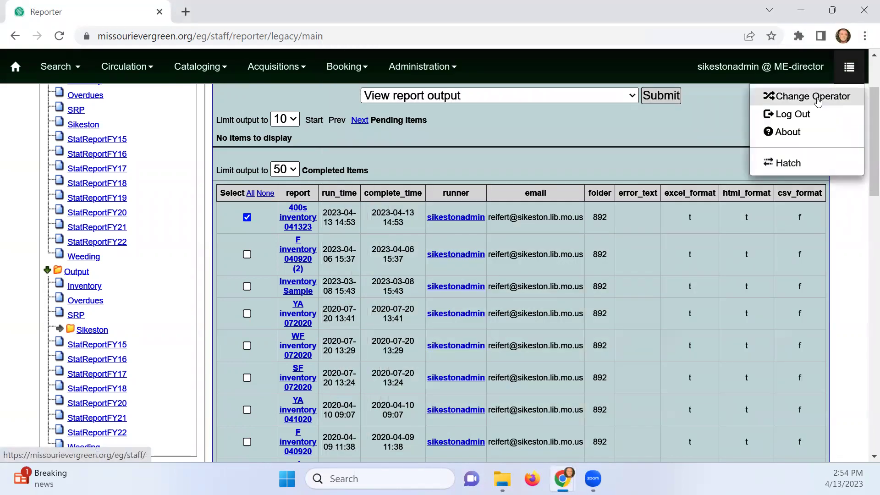
left_click(786, 114)
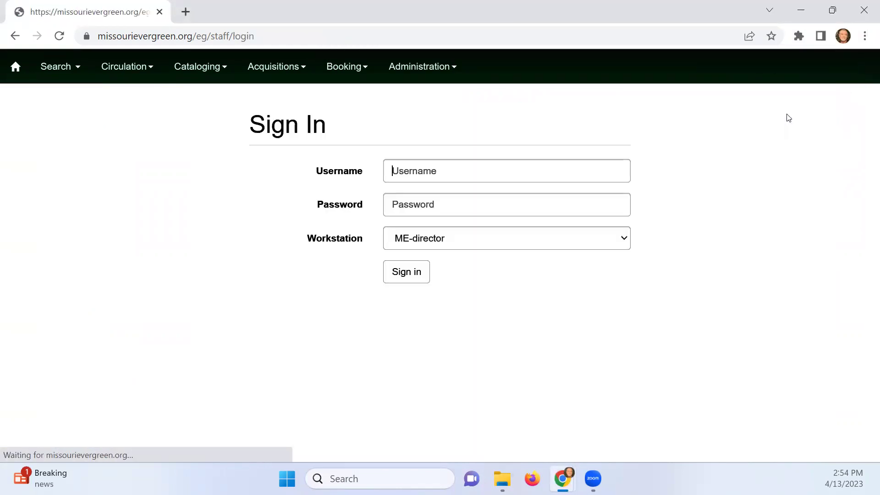
left_click(548, 168)
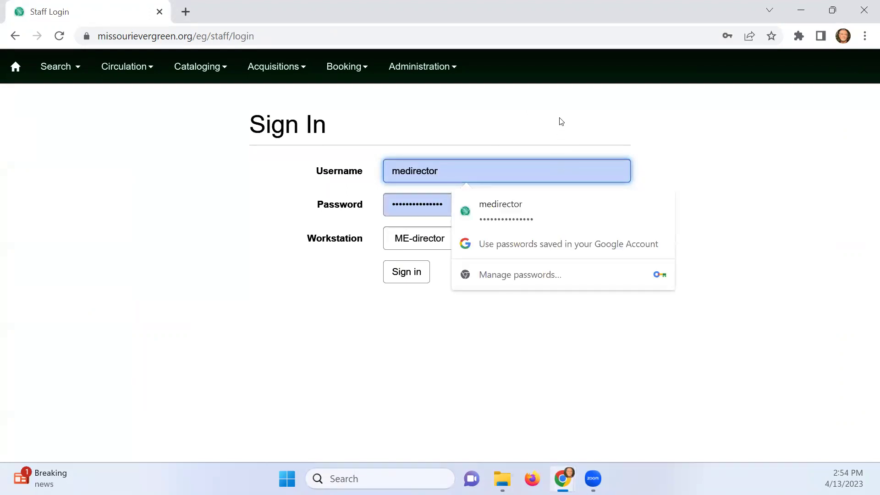
key("Escape")
key("BackSpace")
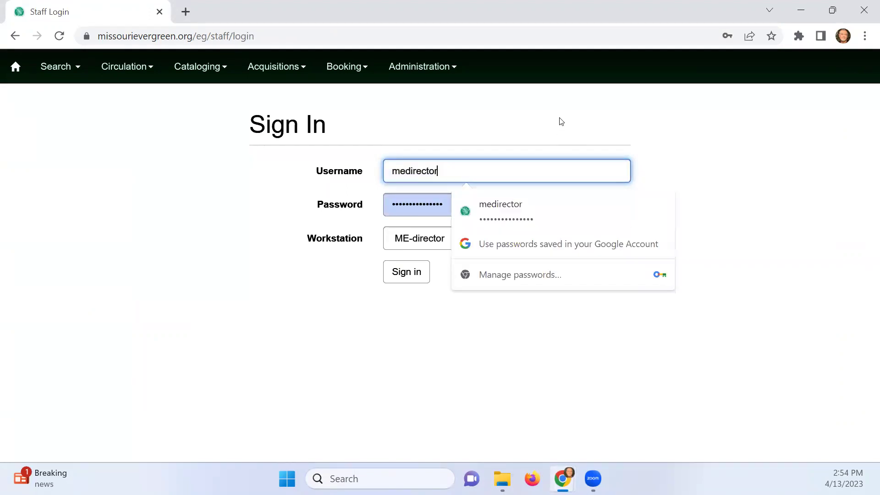
key("BackSpace")
key("BackSpace")
key("BackSpace")
type("sikeston")
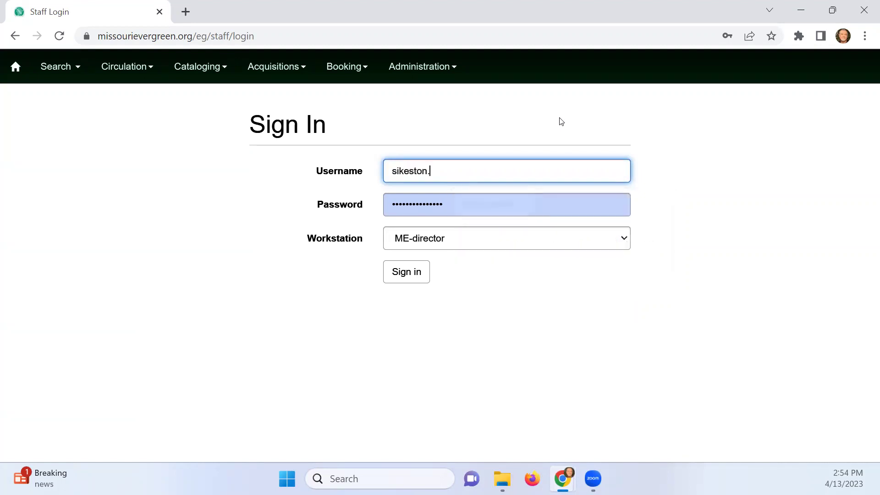
type("admin")
key("Tab")
type("**************")
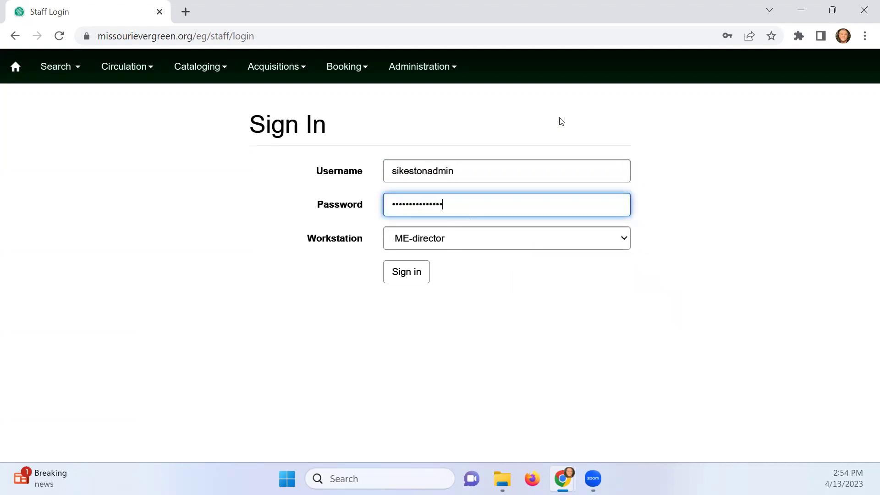
key("Return")
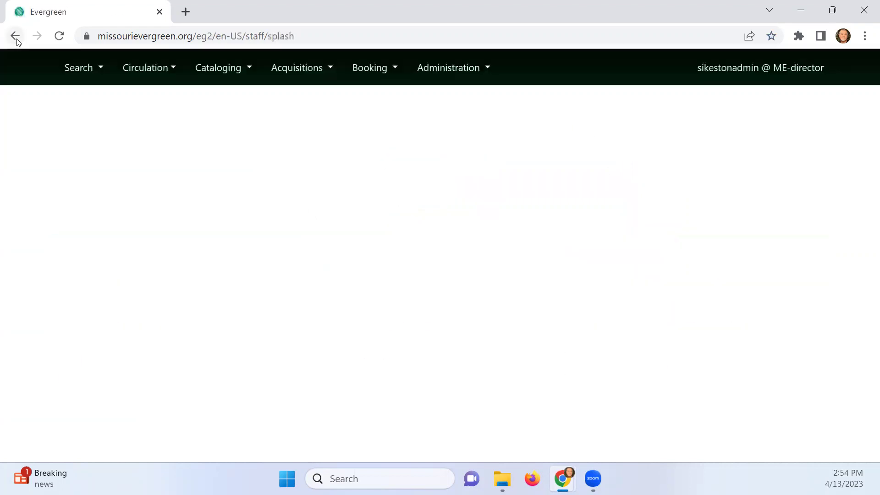
Go to Administration > Workstation > Registered Workstations
left_click(834, 67)
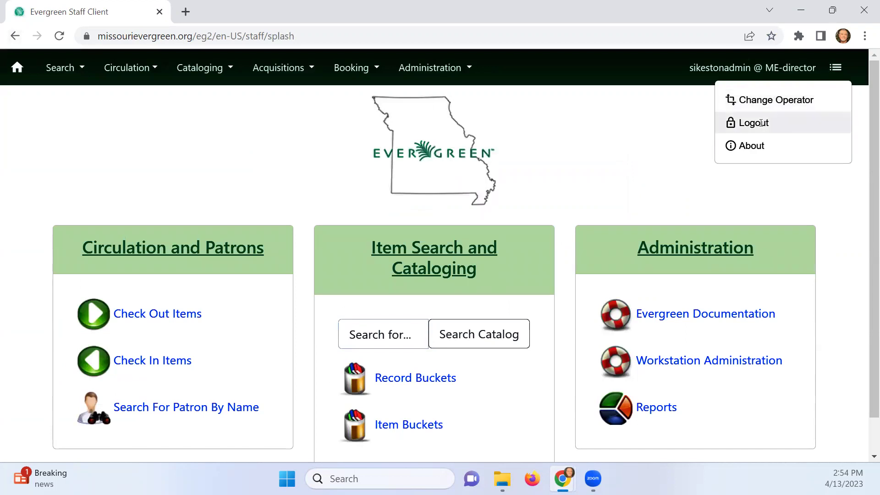
left_click(443, 75)
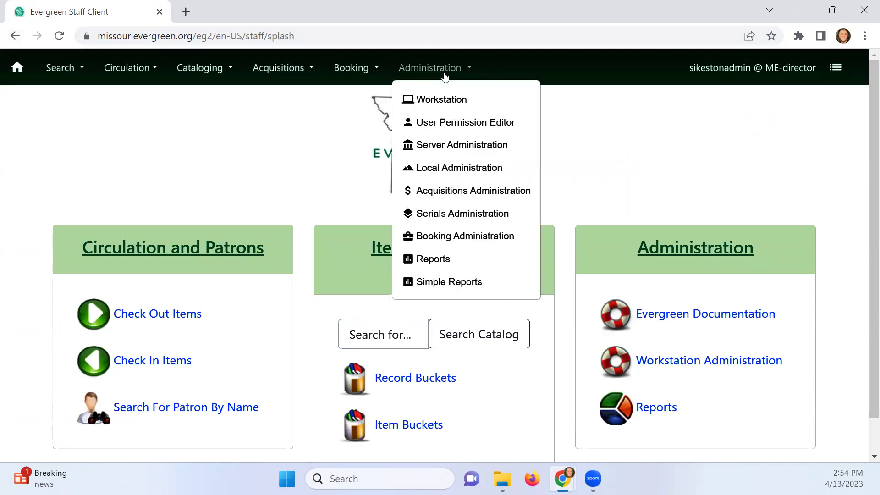
left_click(442, 95)
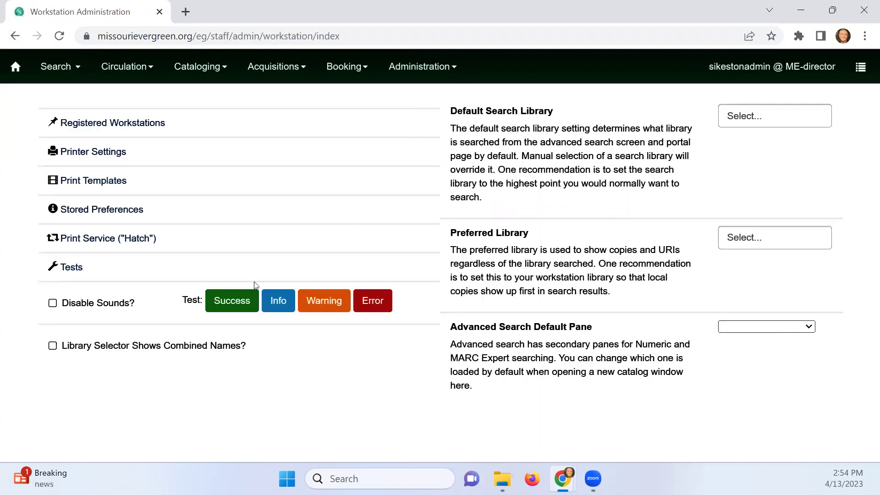
left_click(122, 122)
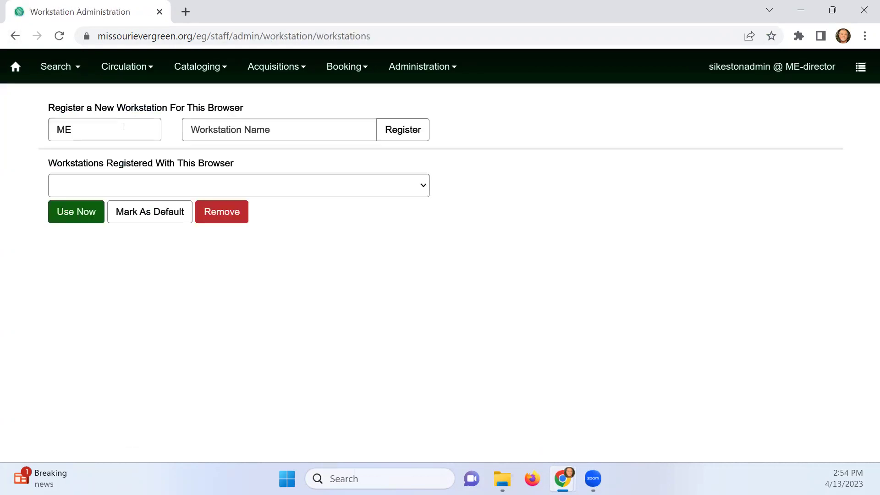
left_click(175, 193)
left_click(175, 193)
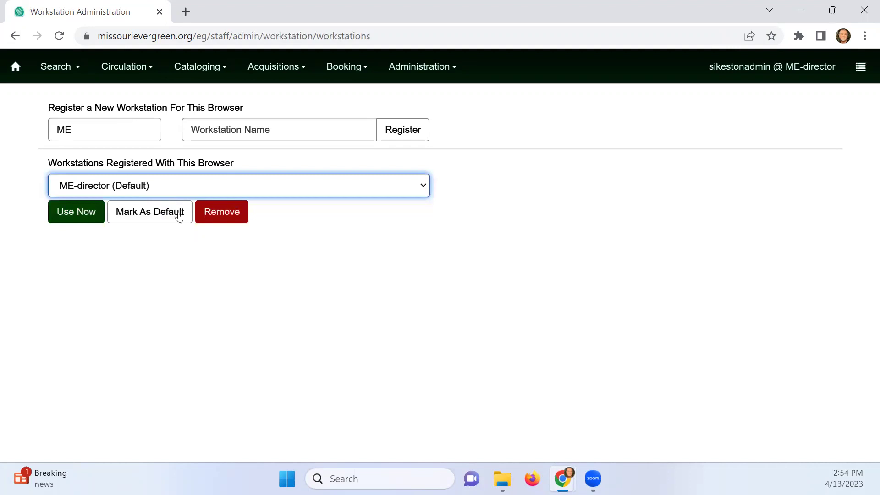
Register a new workstation named Ron-Cat under library SKPL
left_click(248, 130)
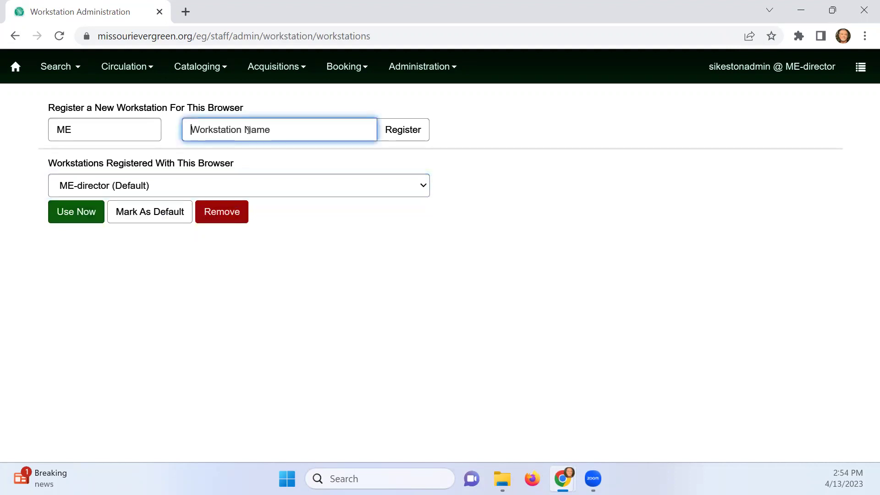
left_click(60, 121)
type("SKP")
key("BackSpace")
key("BackSpace")
key("BackSpace")
key("BackSpace")
key("BackSpace")
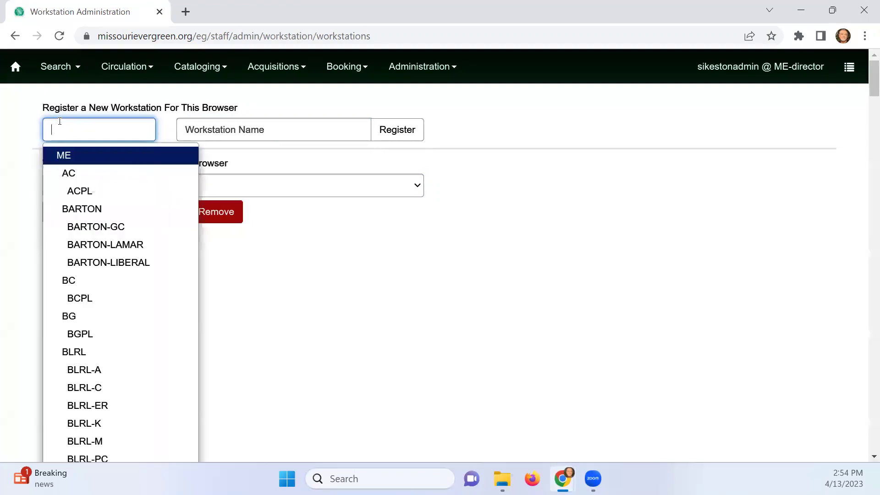
type("SP")
key("BackSpace")
type("K")
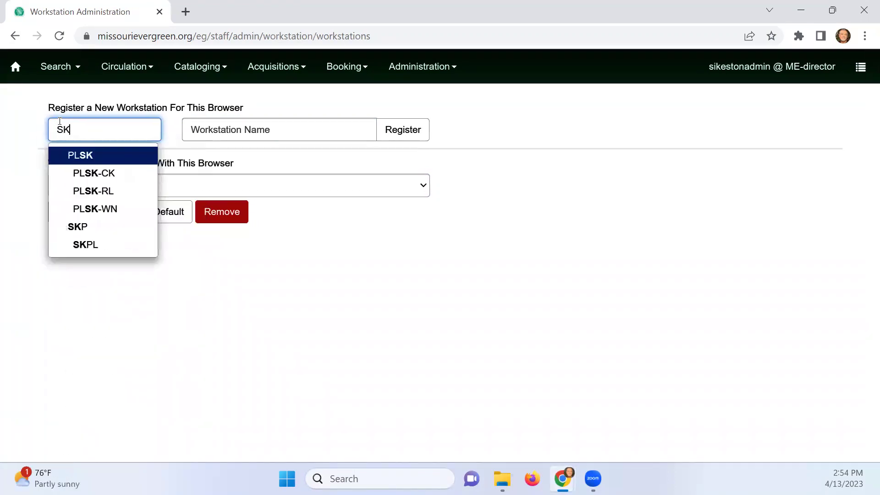
type("PL")
key("Tab")
key("Tab")
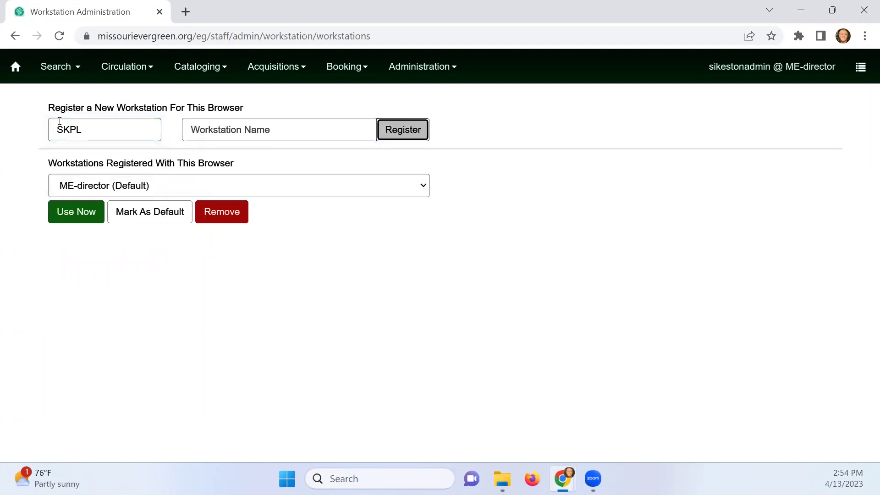
key("shift+Tab")
type("R")
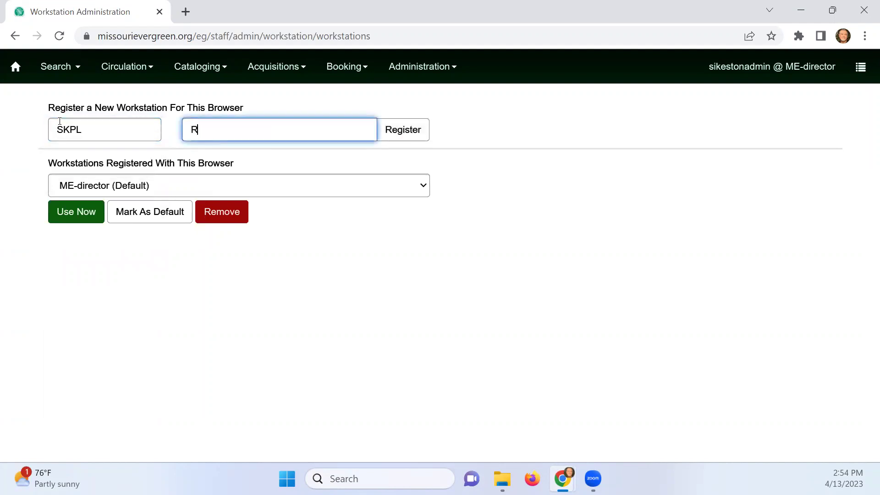
type("on-Cat")
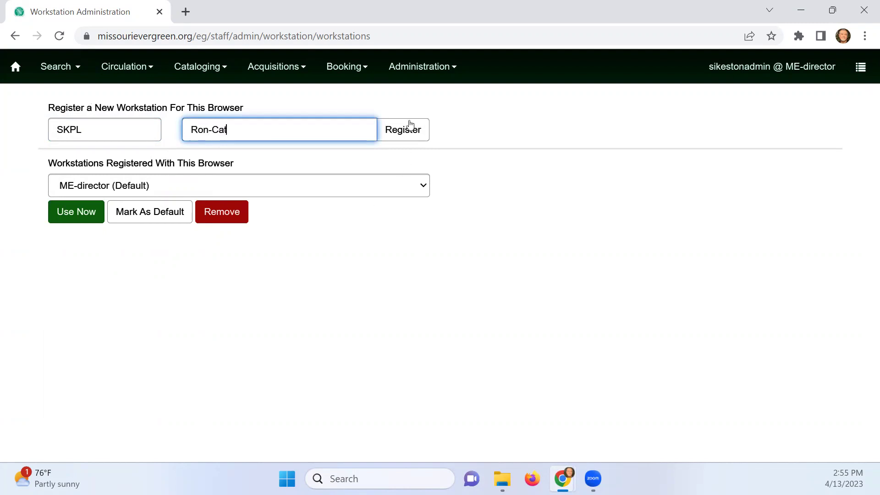
left_click(406, 123)
Use the new SKPL-Ron-Cat workstation now and sign in on it
left_click(203, 192)
left_click(89, 214)
left_click(89, 213)
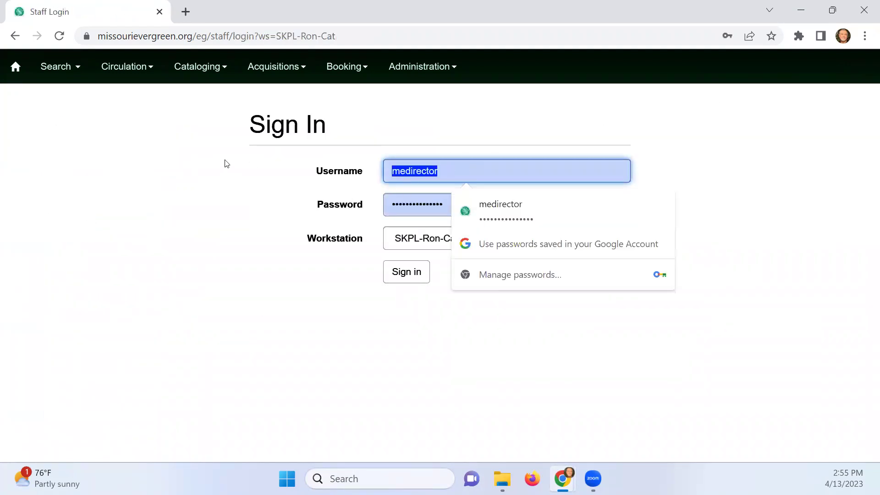
type("sikestonadmin")
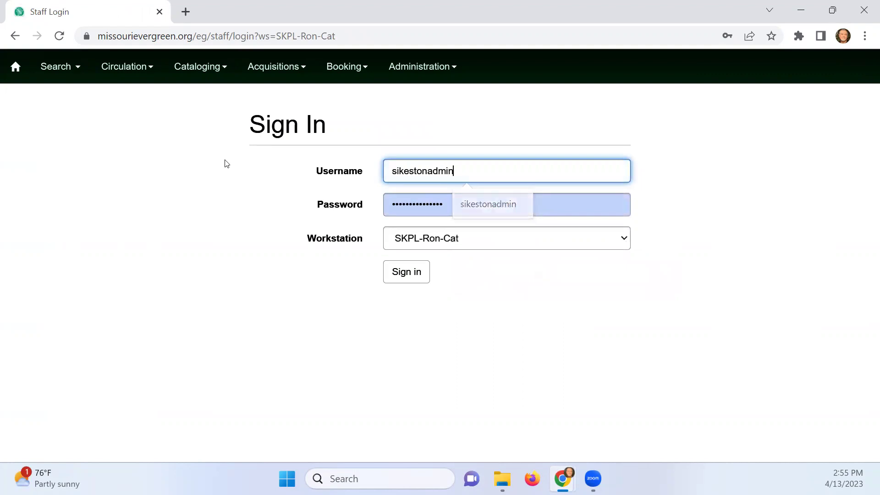
key("Tab")
type("•••••••••••••••")
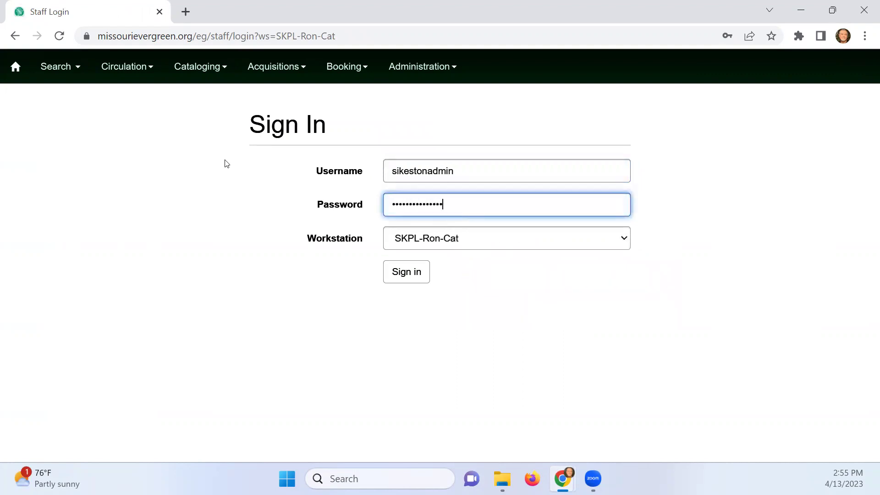
key("Return")
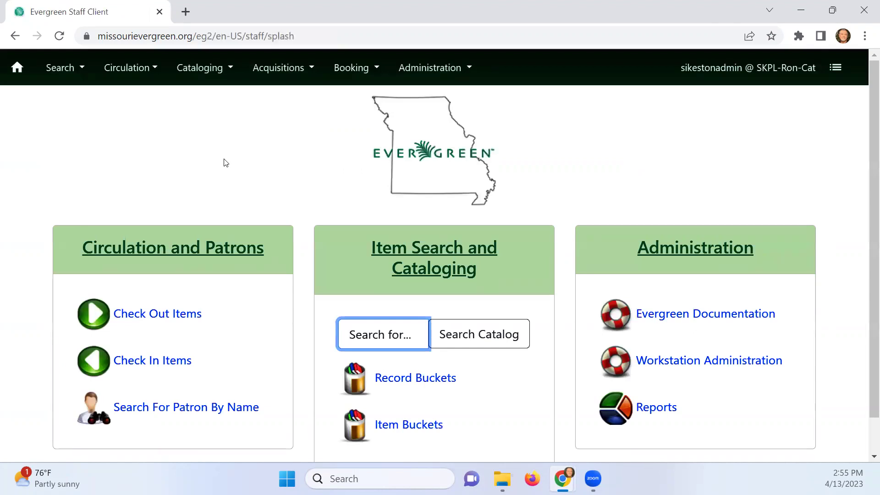
left_click(442, 68)
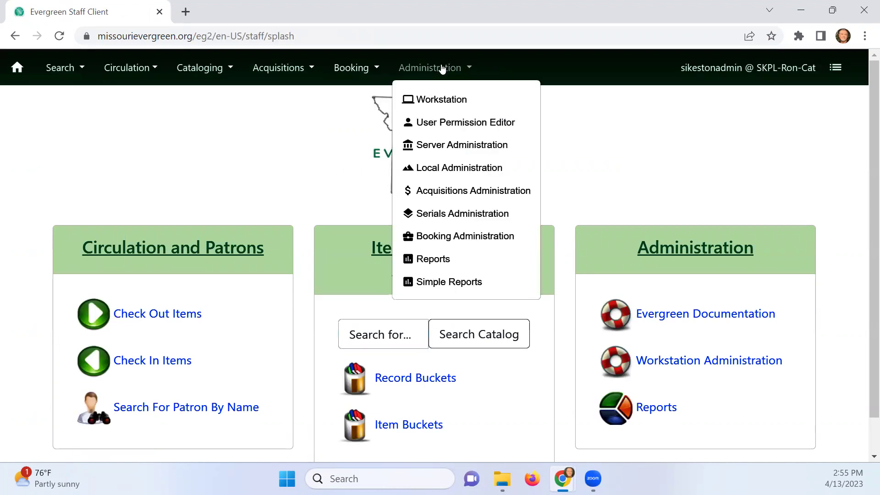
In Reports, view the 400s inventory 041323 output from My Folders > Output > Inventory
left_click(455, 258)
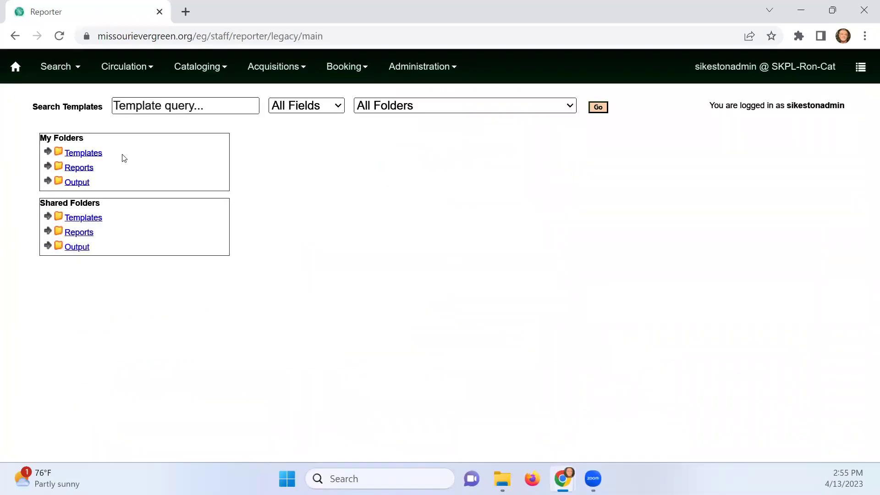
left_click(52, 182)
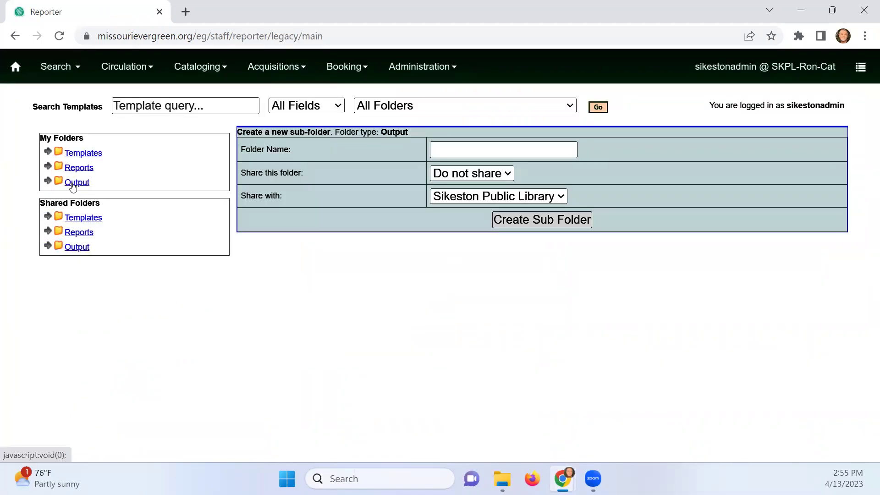
left_click(49, 181)
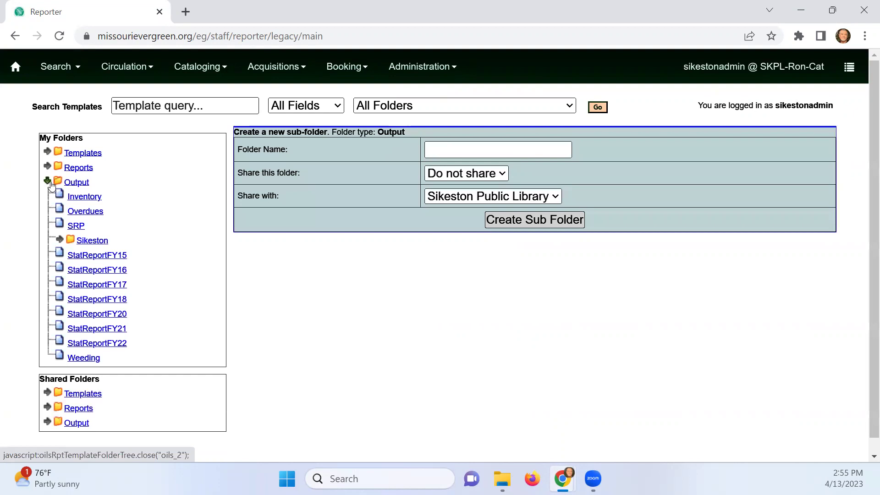
left_click(79, 197)
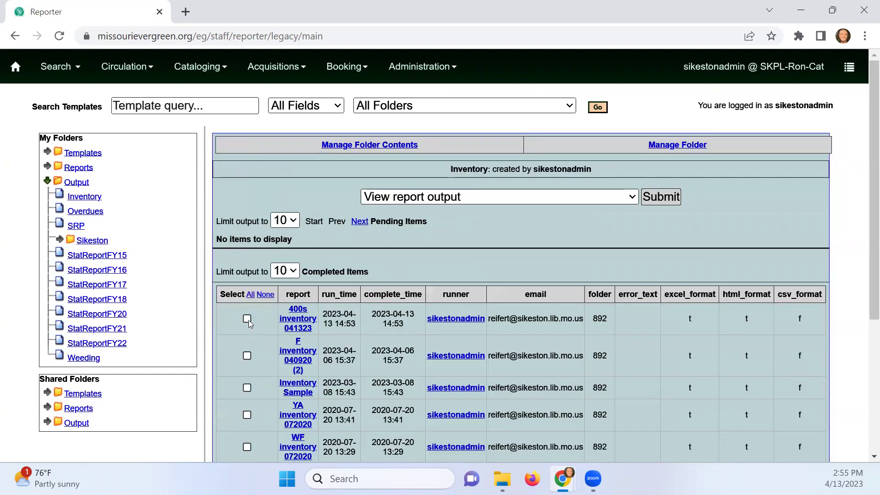
left_click(246, 318)
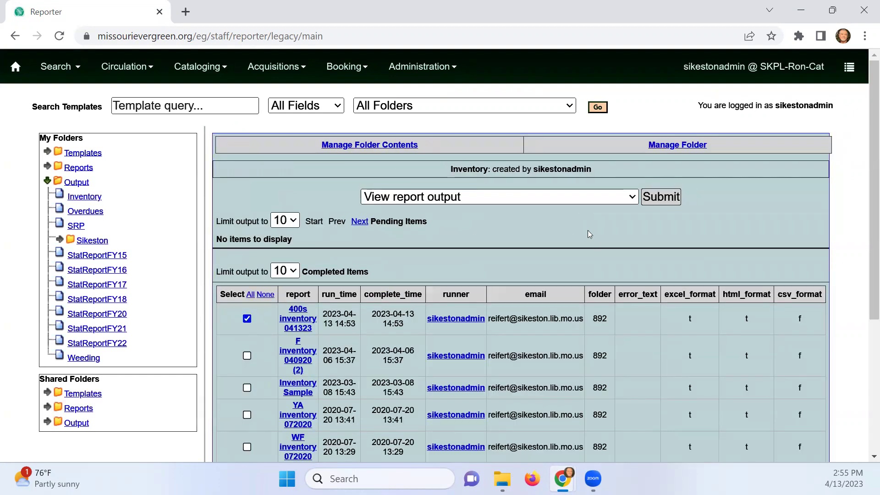
left_click(660, 197)
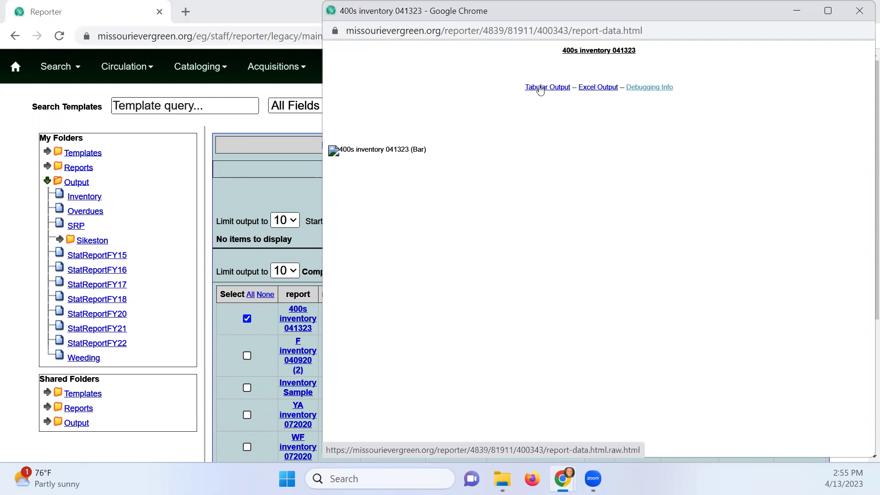
Download the Excel output as report-data.xlsx, open it, and close the output window
left_click(589, 90)
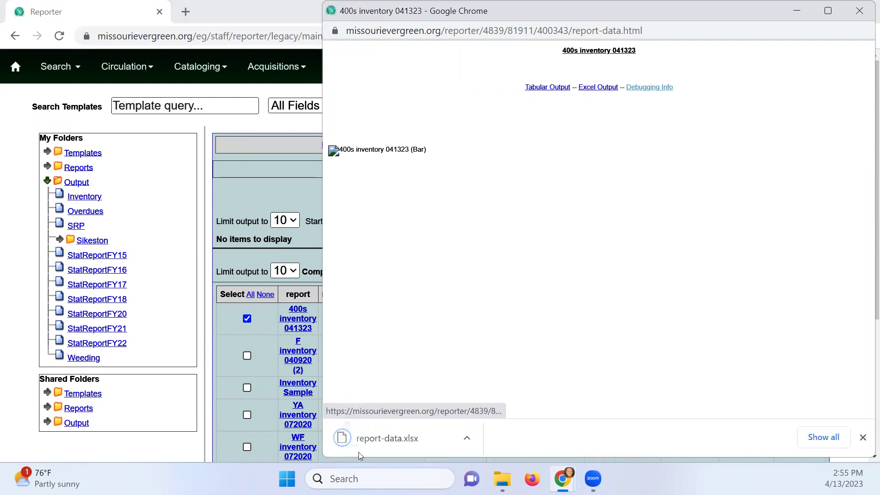
left_click(402, 440)
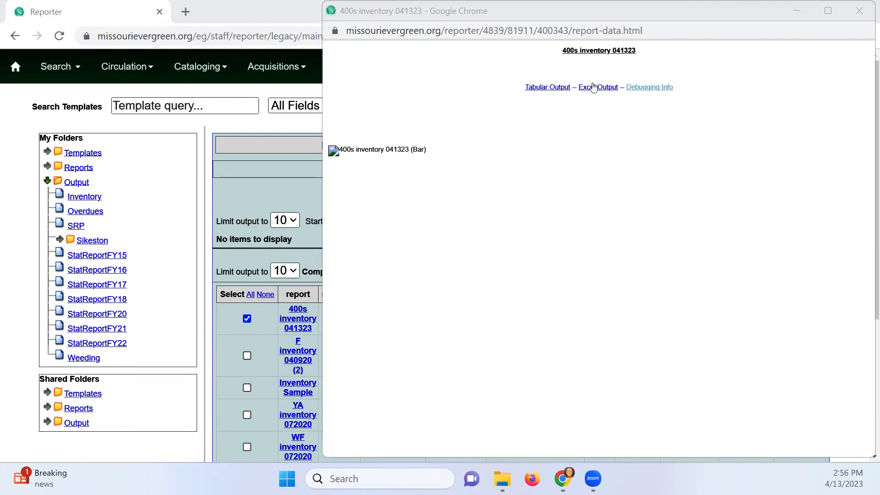
left_click(851, 9)
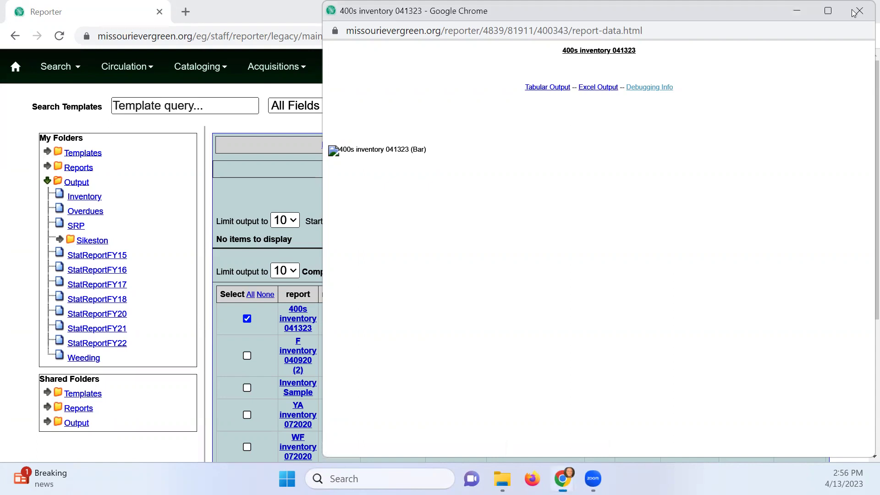
scroll(524, 265, "down", 1)
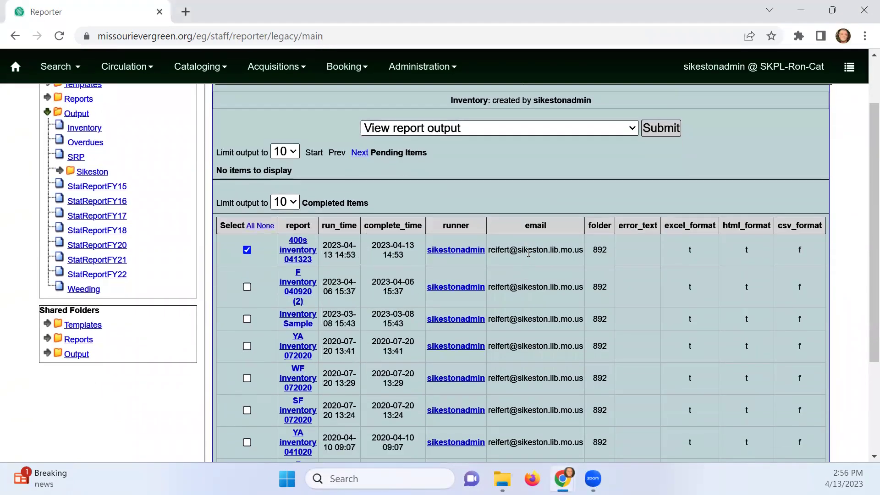
scroll(529, 252, "up", 1)
scroll(529, 250, "down", 3)
scroll(530, 251, "up", 2)
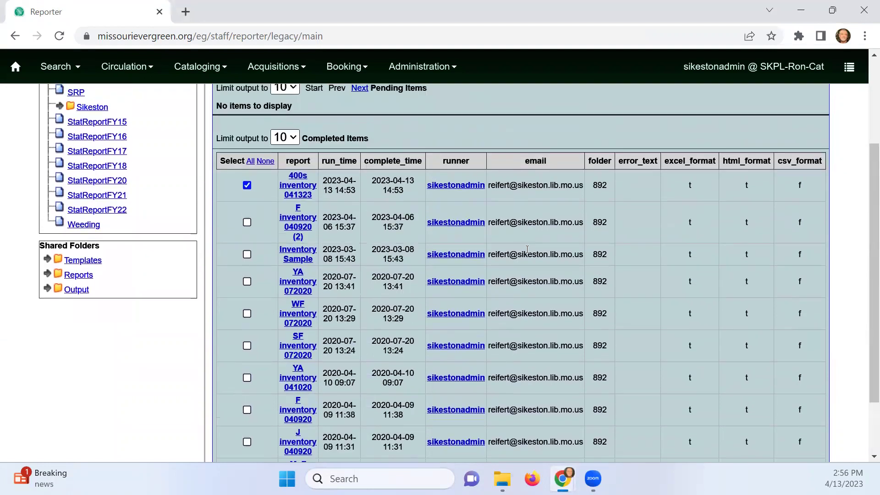
left_click(247, 250)
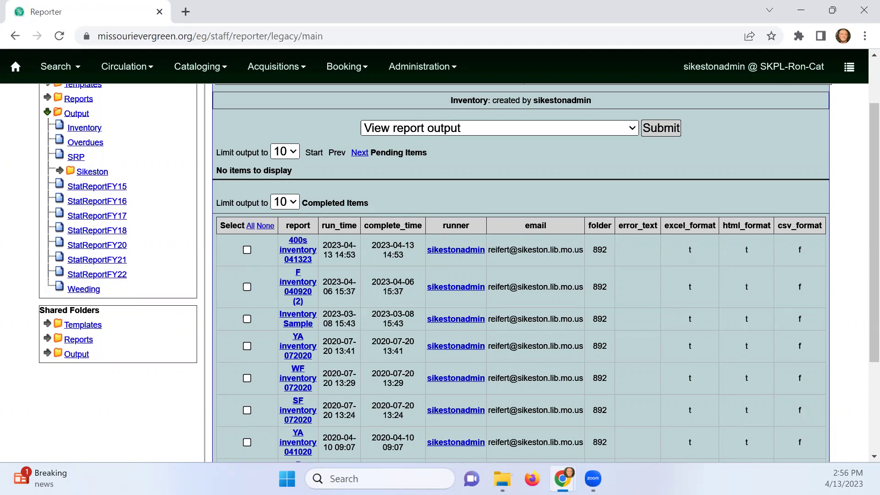
left_click(248, 250)
Re-download the 400s inventory Excel output as report-data (1).xlsx and show it in its folder
left_click(660, 128)
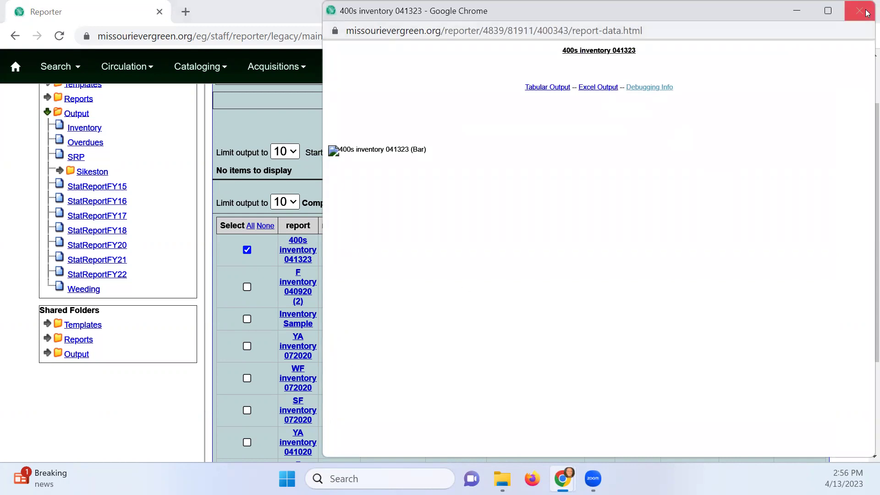
left_click(595, 88)
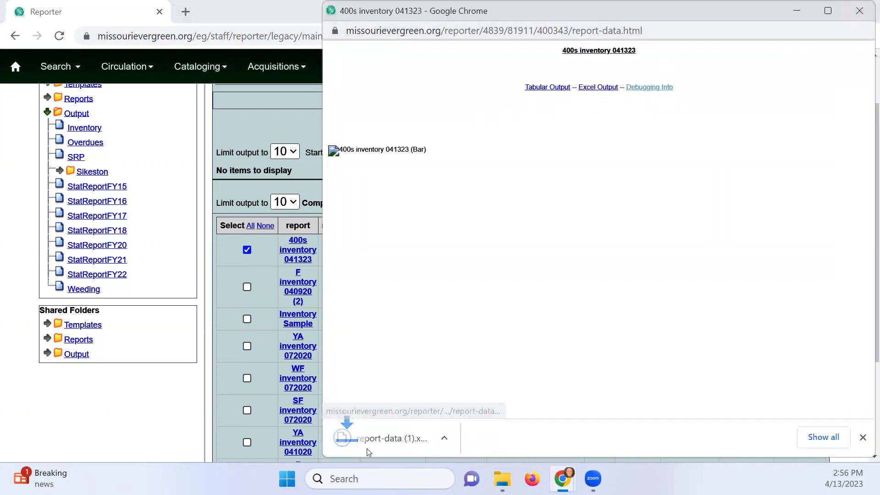
left_click(470, 437)
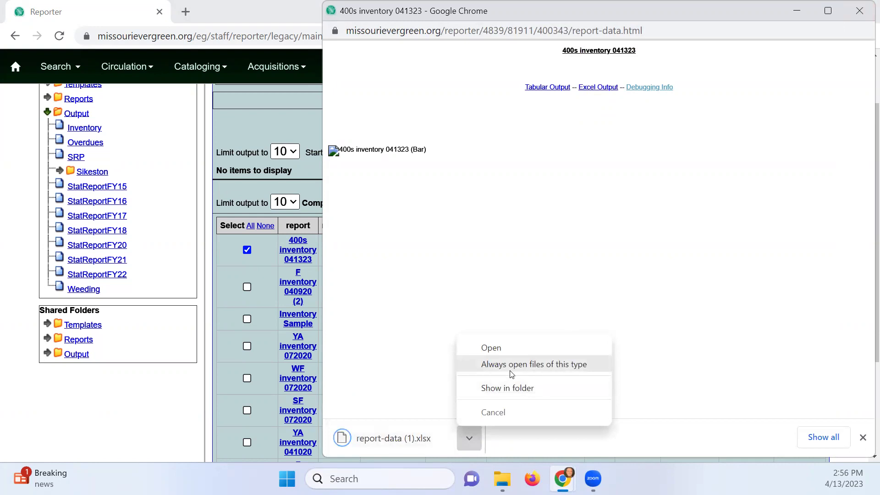
left_click(506, 395)
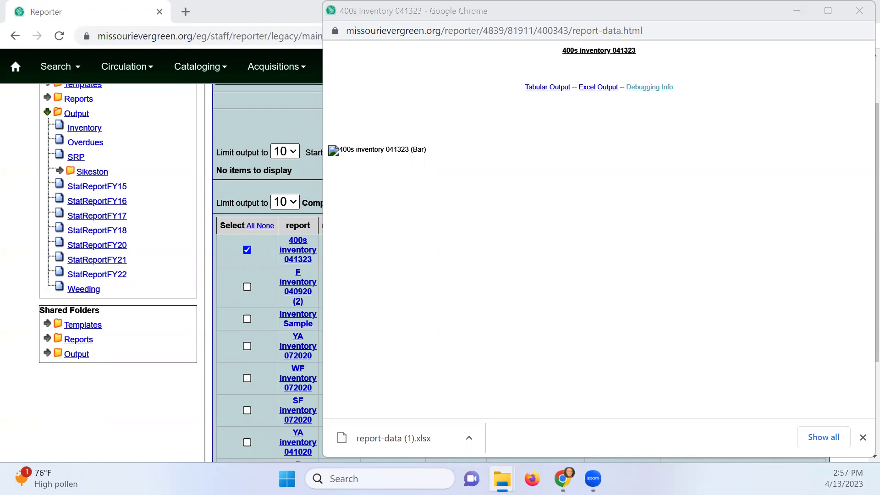
key("alt+Tab")
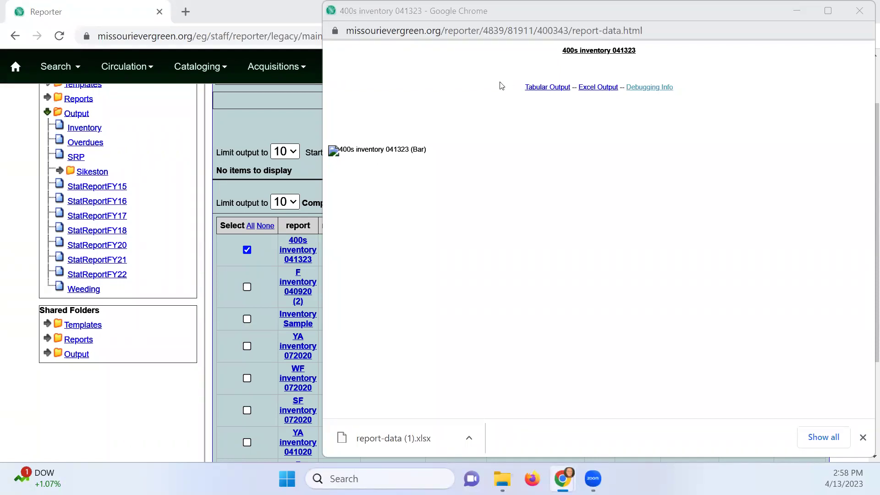
Close the report output window and go to the Circulation > Check In screen
left_click(859, 11)
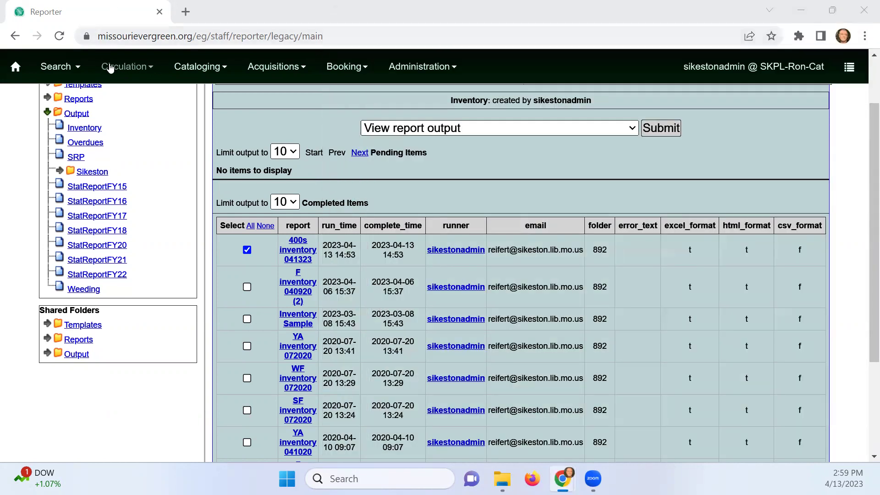
left_click(110, 67)
left_click(131, 115)
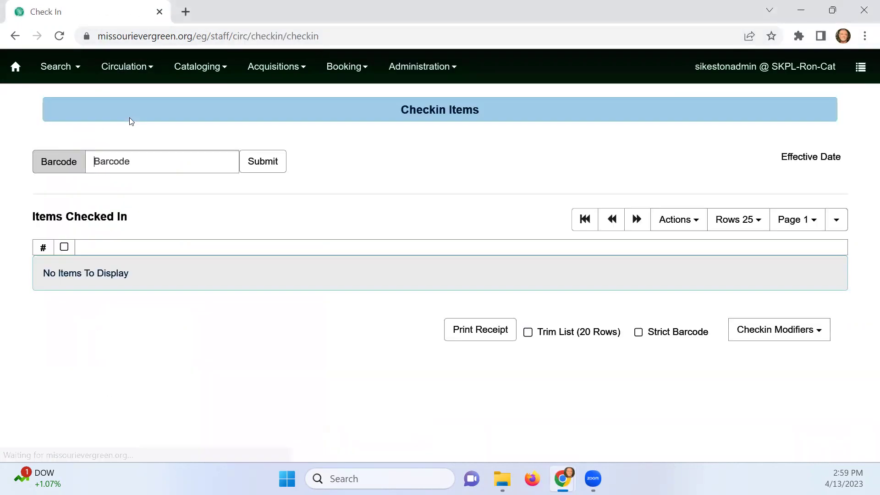
Switch on the Update Inventory check-in modifier and verify it is enabled
left_click(797, 329)
scroll(773, 390, "down", 2)
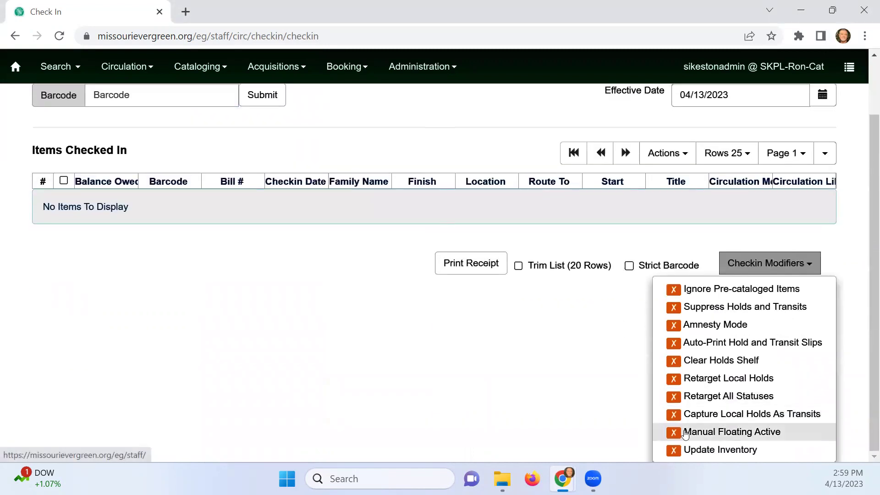
left_click(715, 448)
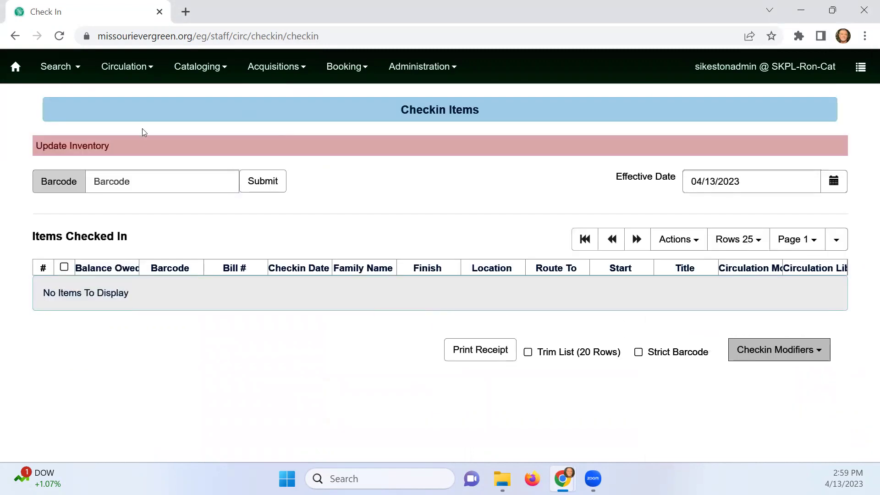
left_click(164, 182)
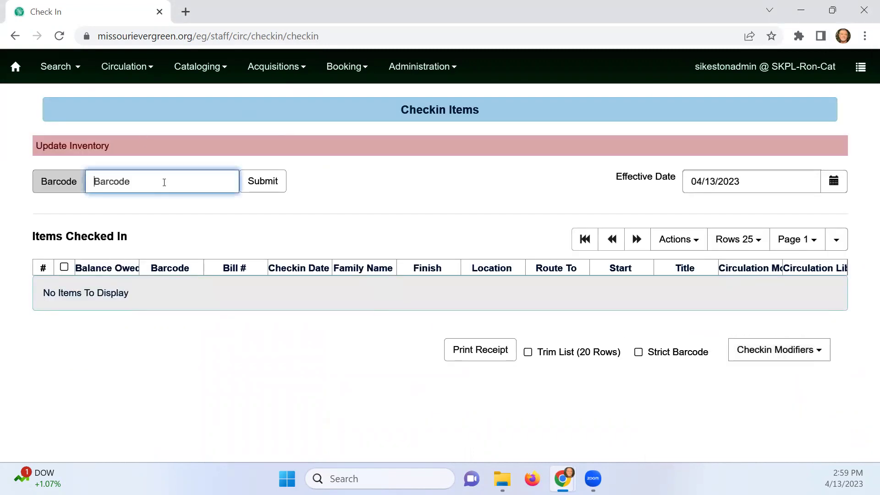
left_click(806, 349)
scroll(766, 436, "down", 2)
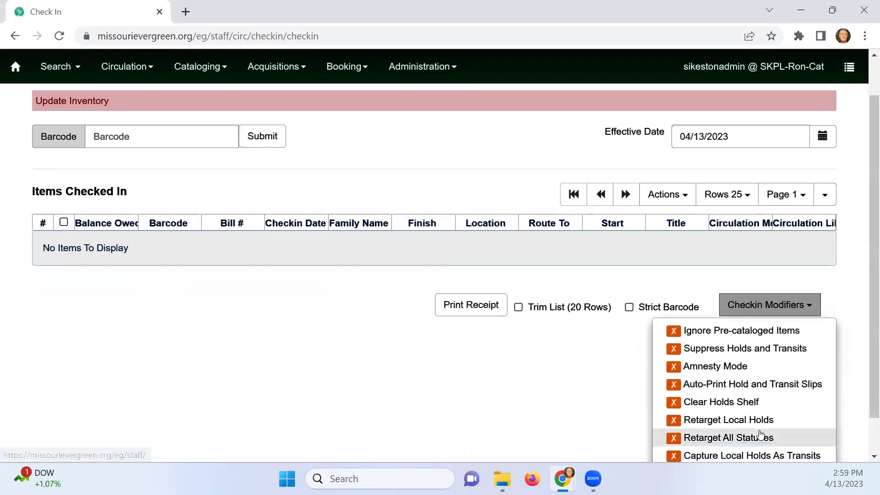
scroll(648, 410, "up", 2)
left_click(174, 181)
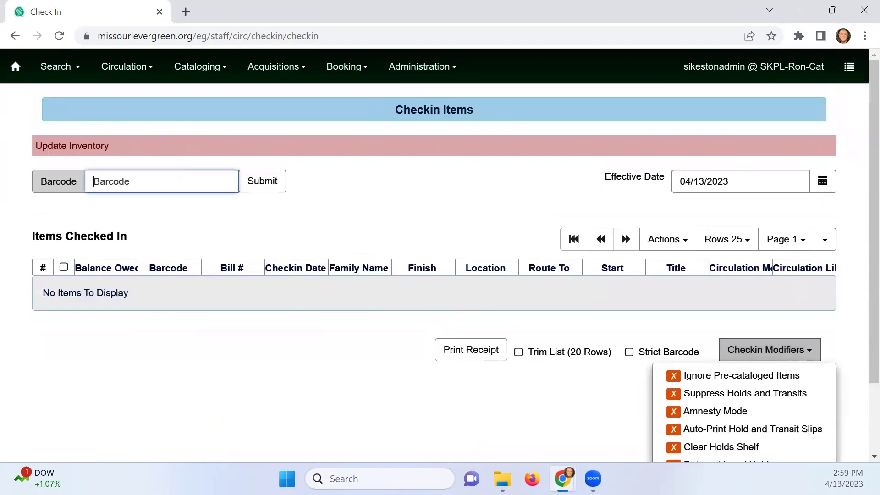